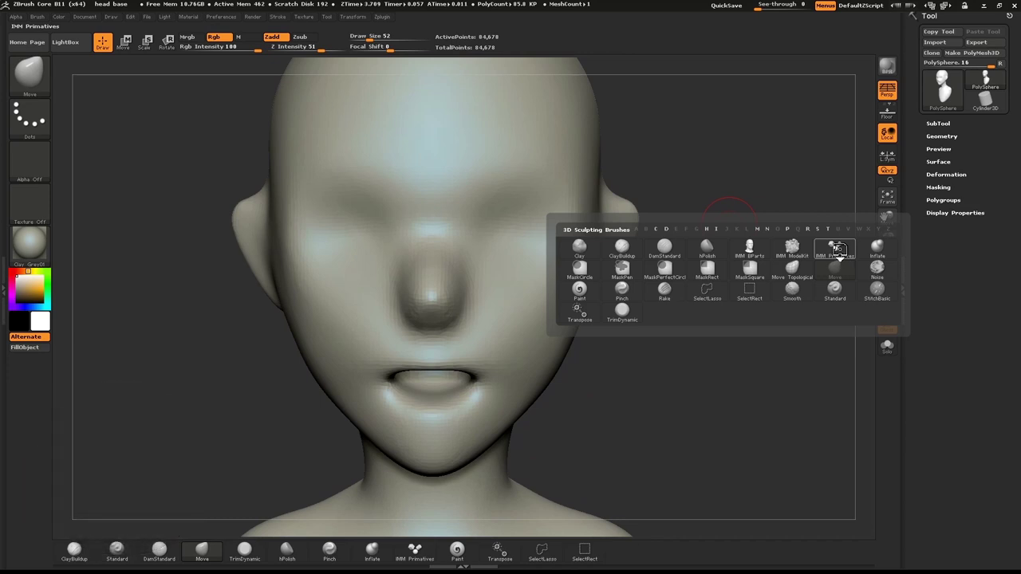
Insert a mirrored pair of spheres over the eye sockets using the IMM Primitives brush at draw size 106
left_click(836, 252)
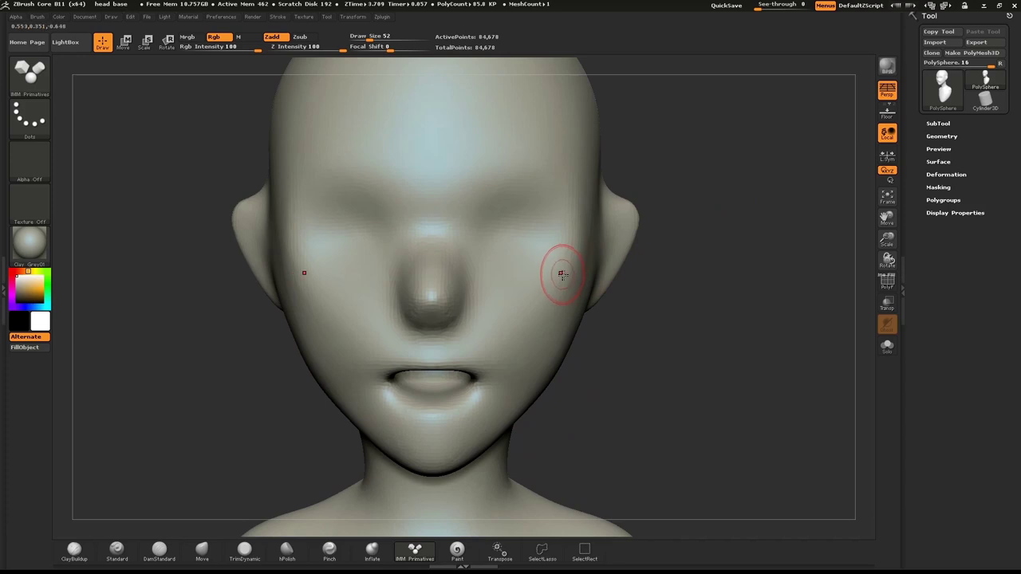
key("m")
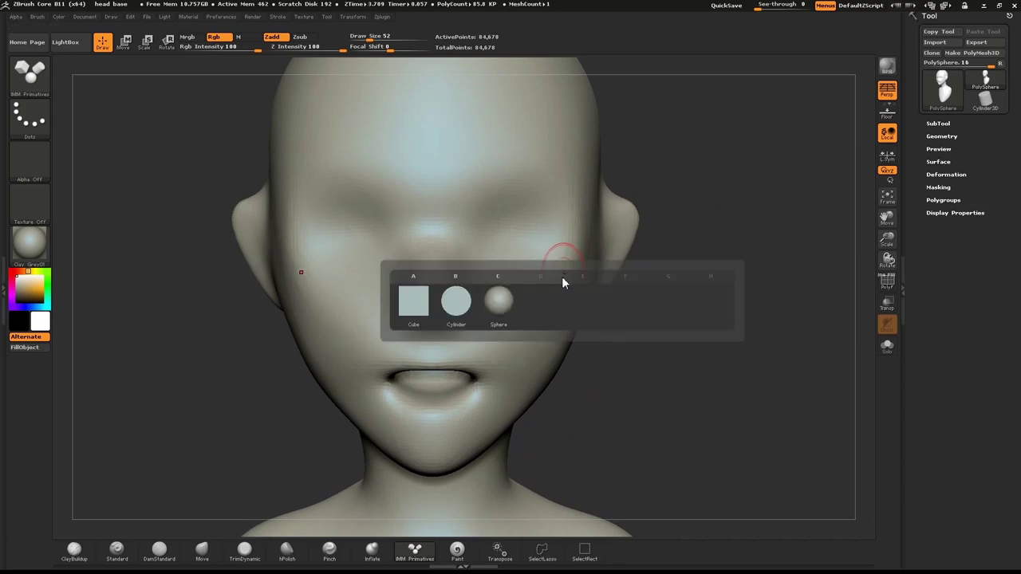
left_click(500, 301)
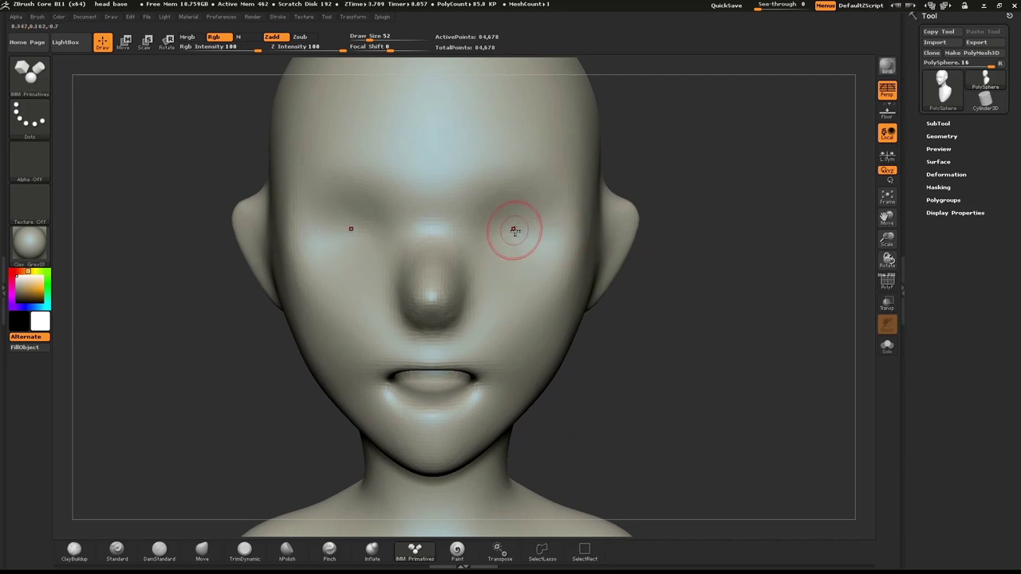
key("s")
left_click_drag(511, 241, 532, 278)
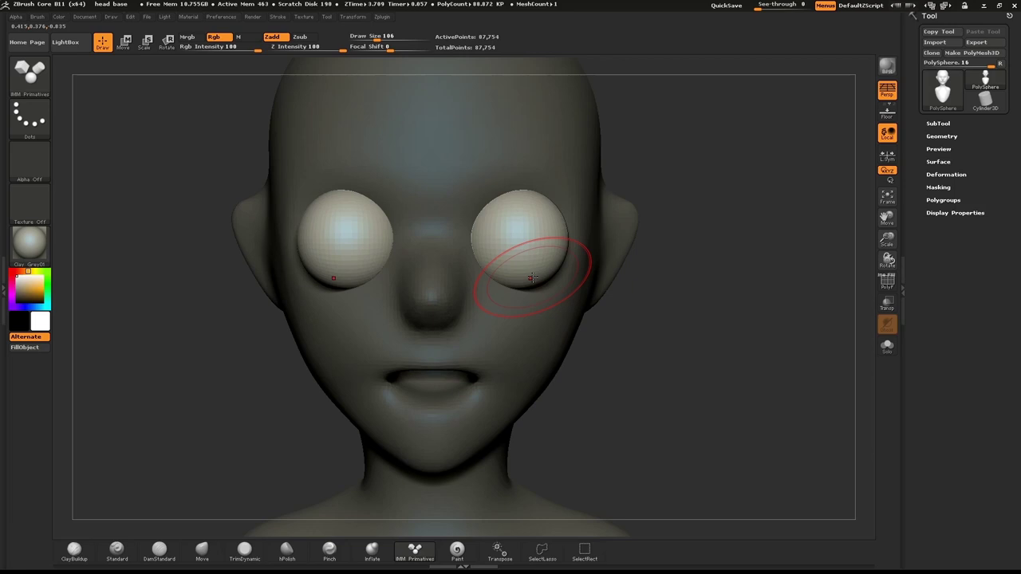
Move both eye spheres back into the sockets with the Transpose line and shift them slightly toward the nose
left_click_drag(742, 240, 656, 196, "shift")
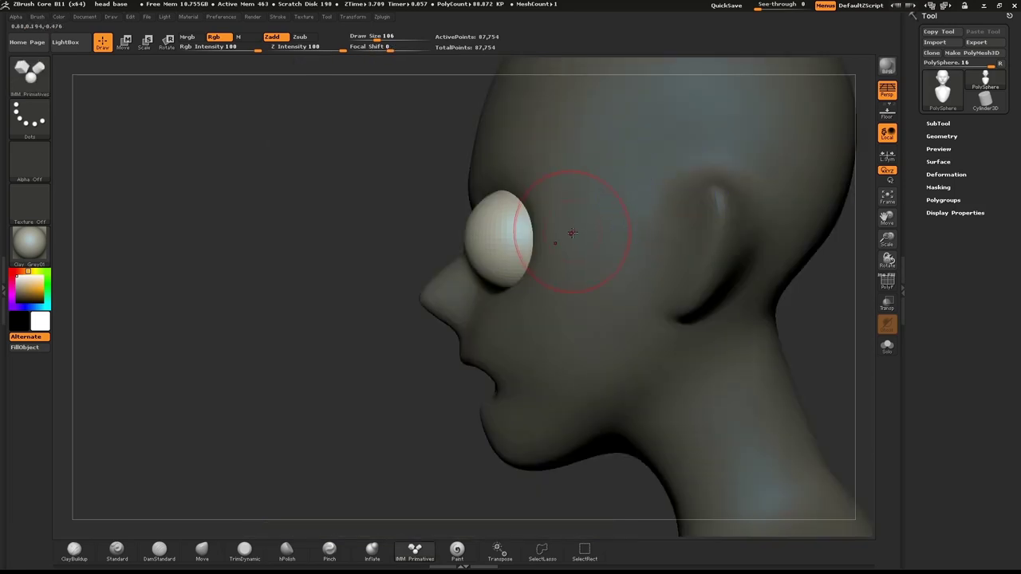
key("w")
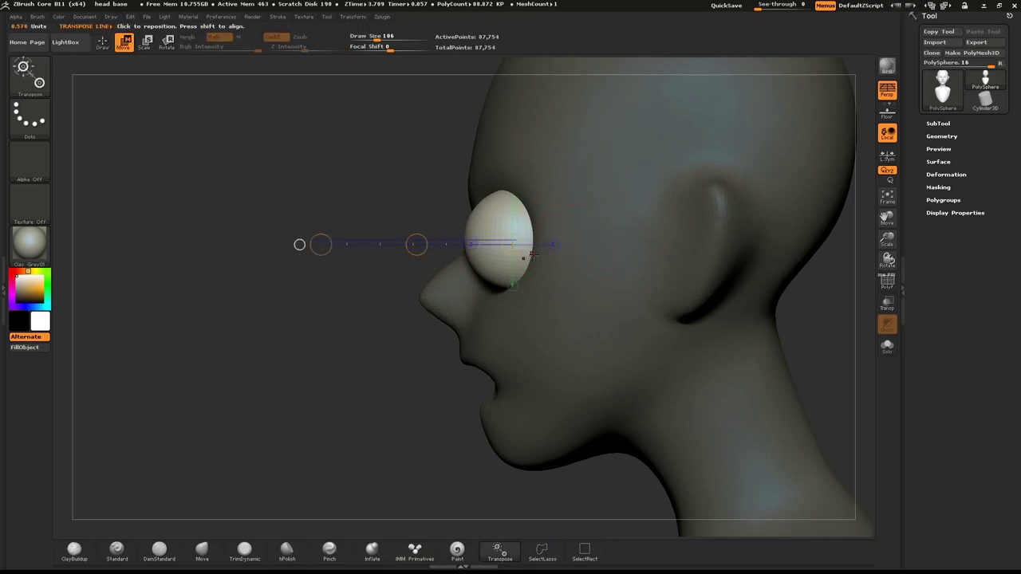
left_click_drag(529, 253, 474, 256)
left_click_drag(291, 268, 282, 267, "shift")
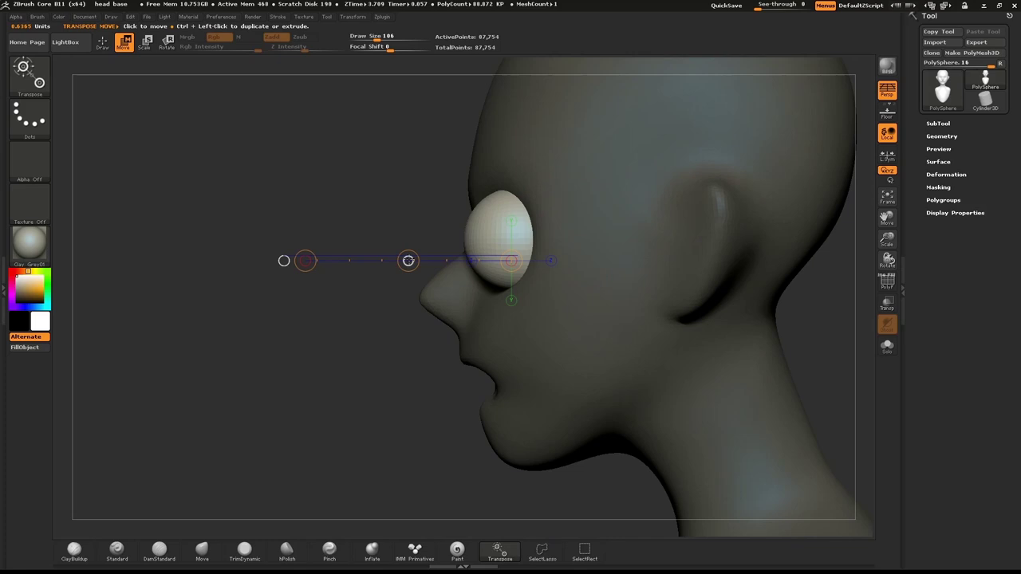
left_click_drag(407, 261, 543, 233)
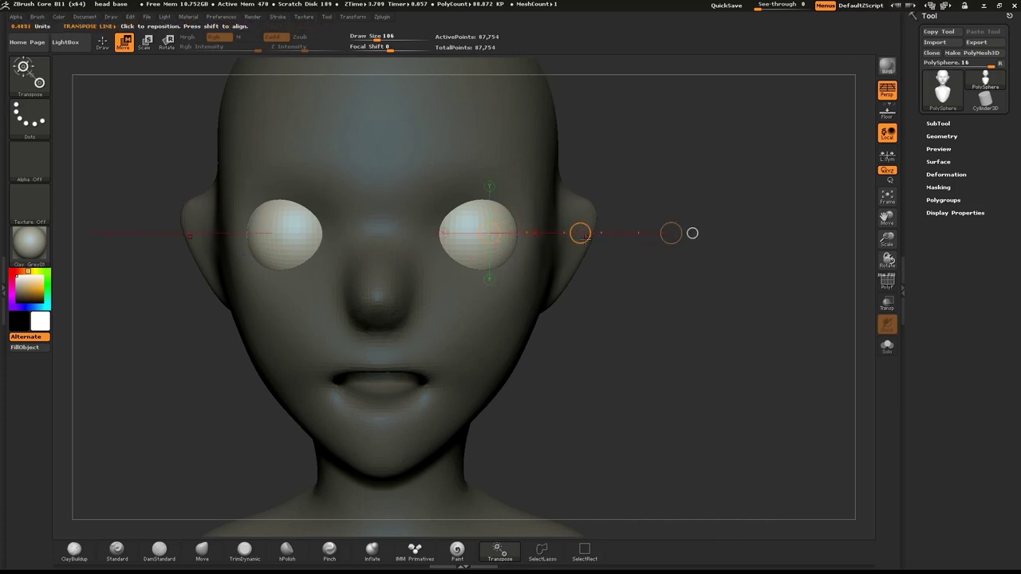
left_click_drag(580, 233, 569, 237)
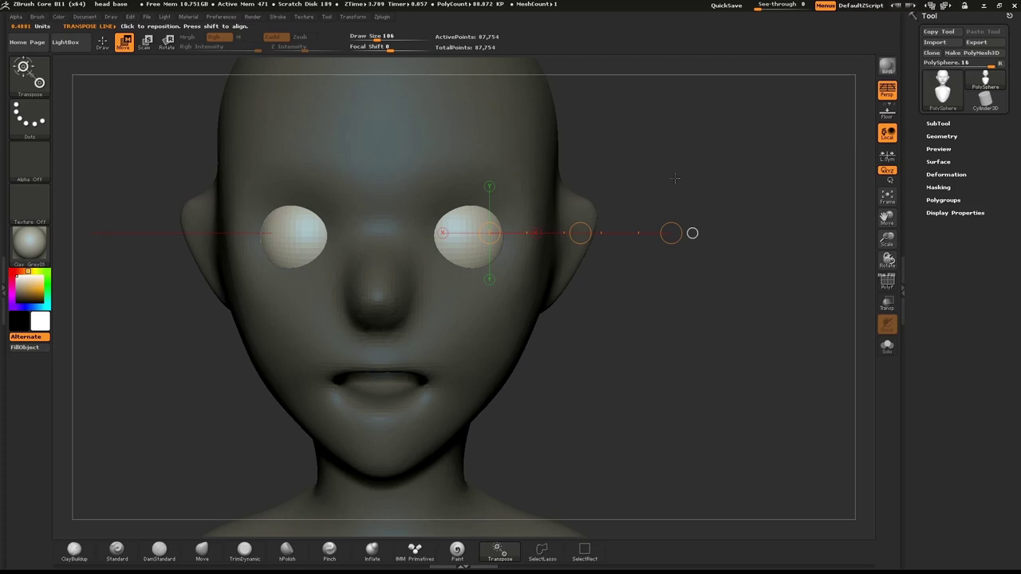
left_click_drag(674, 178, 637, 184)
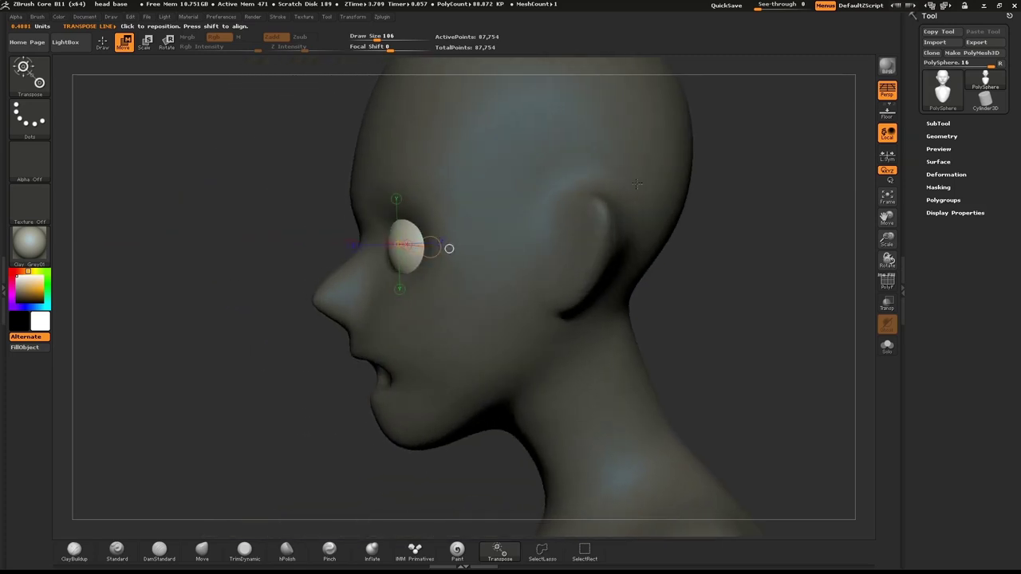
key("q")
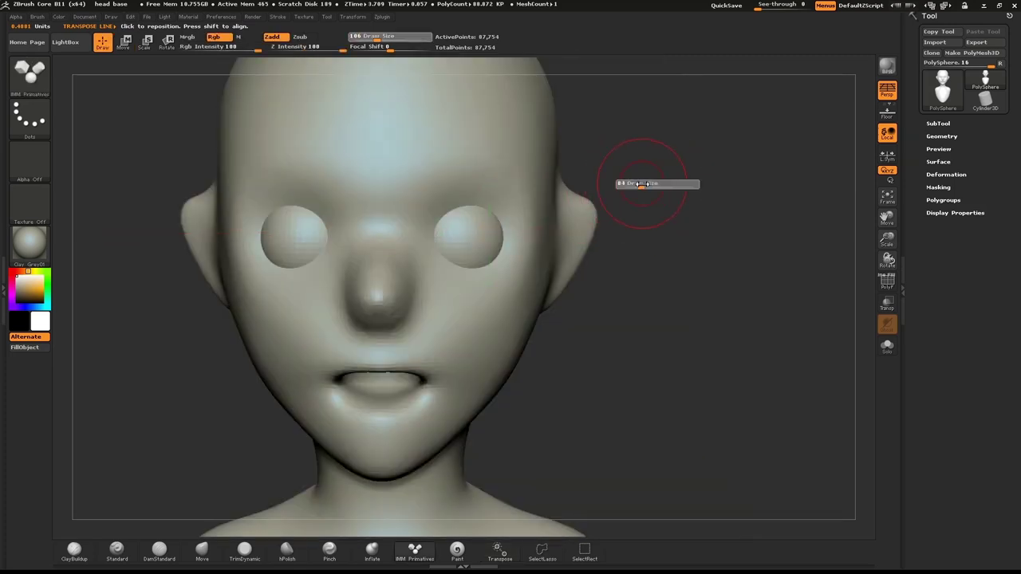
Isolate the eye spheres and split the hidden head into a separate subtool
key("ctrl+shift")
left_click(485, 242, "ctrl+shift")
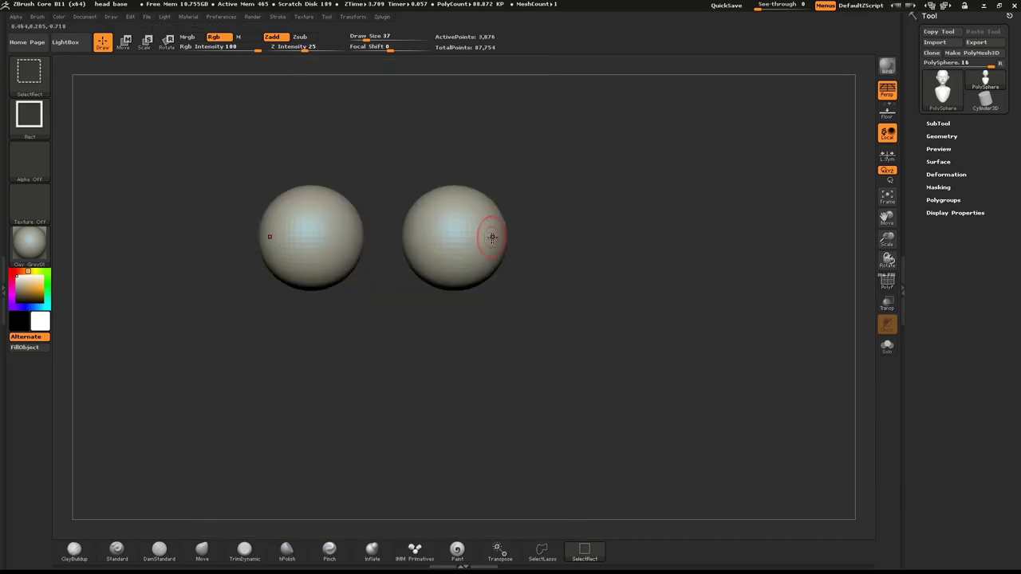
left_click_drag(613, 213, 712, 231, "alt")
key("shift")
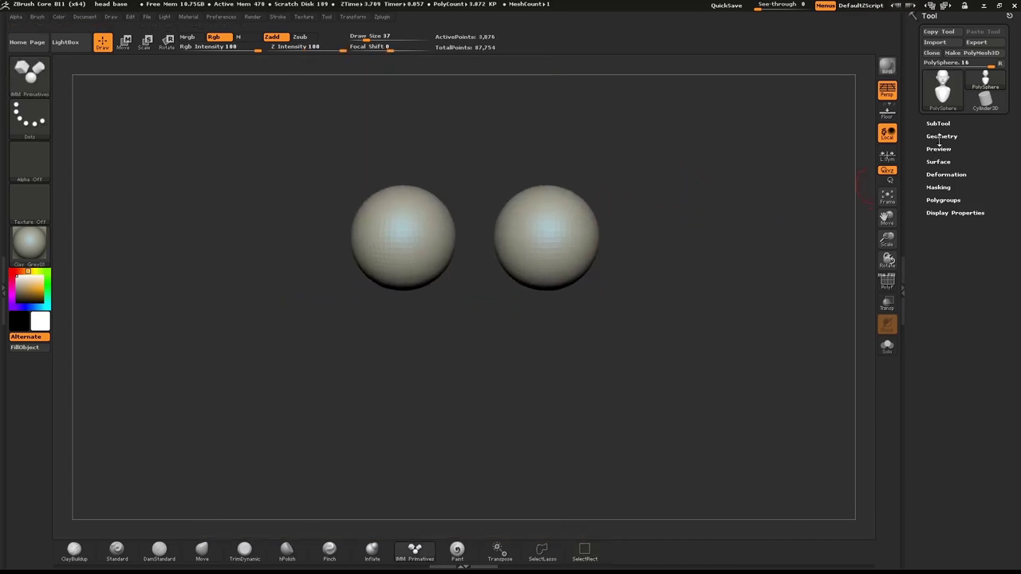
left_click(938, 125)
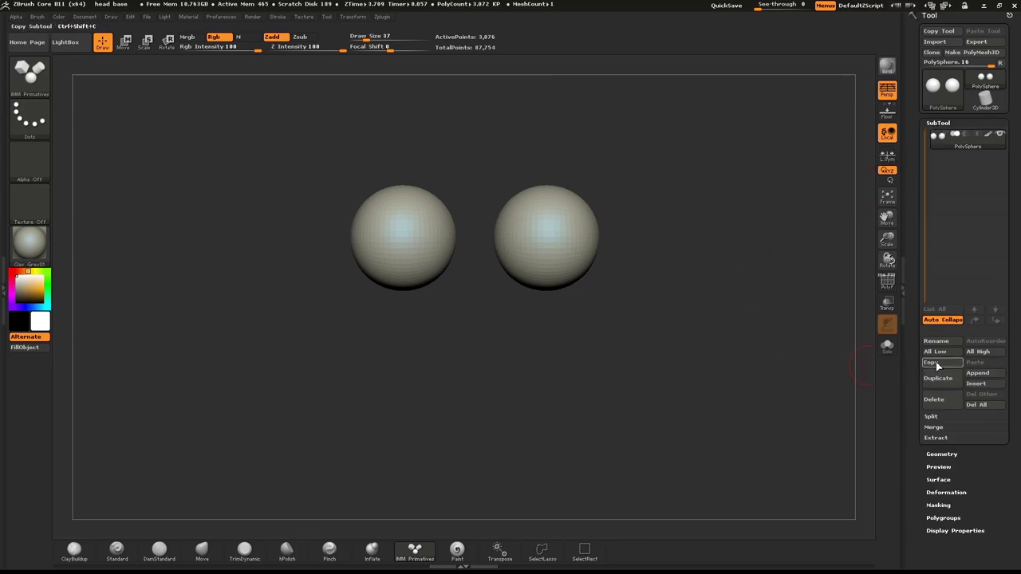
left_click(940, 418)
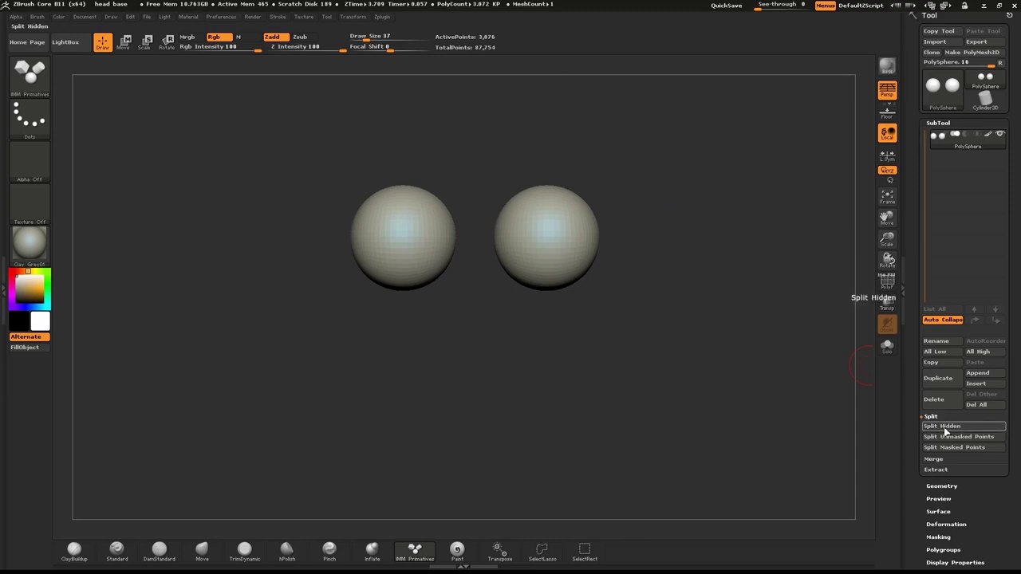
left_click(946, 429)
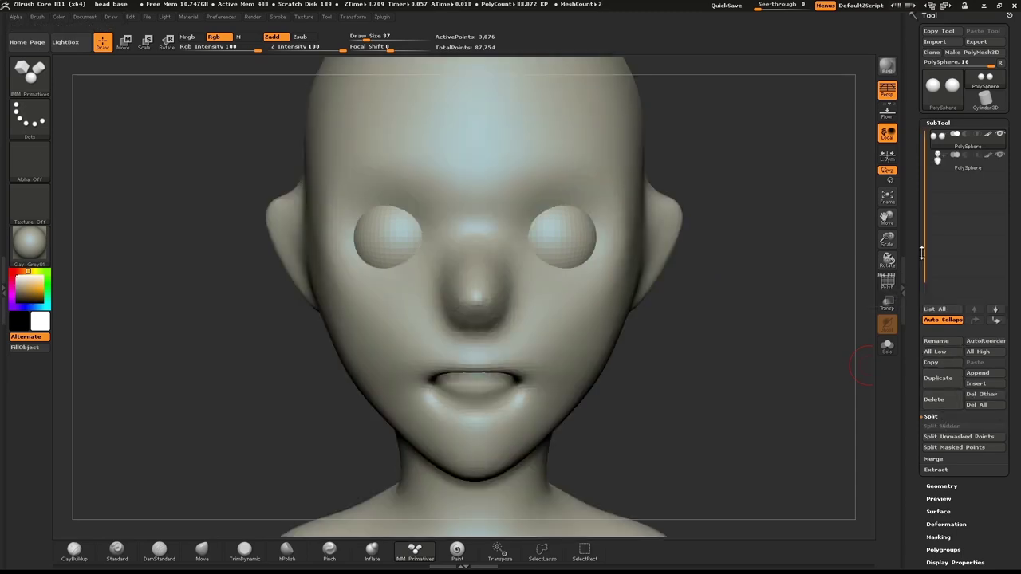
Make the head the active subtool and show it on its own without the eyeballs
left_click(963, 168)
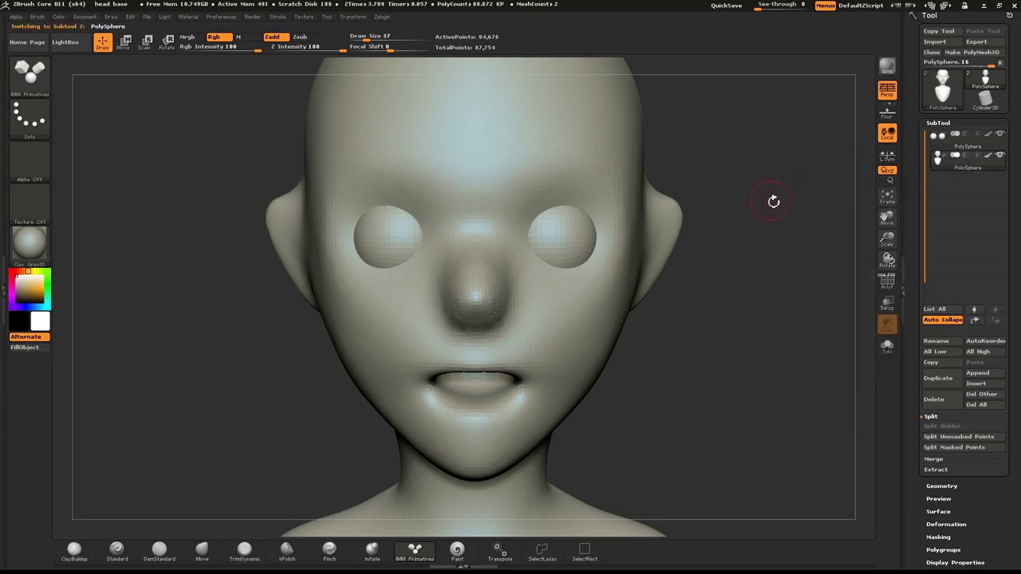
key("alt+shift+s")
key("shift+s")
left_click_drag(756, 189, 678, 224, "alt")
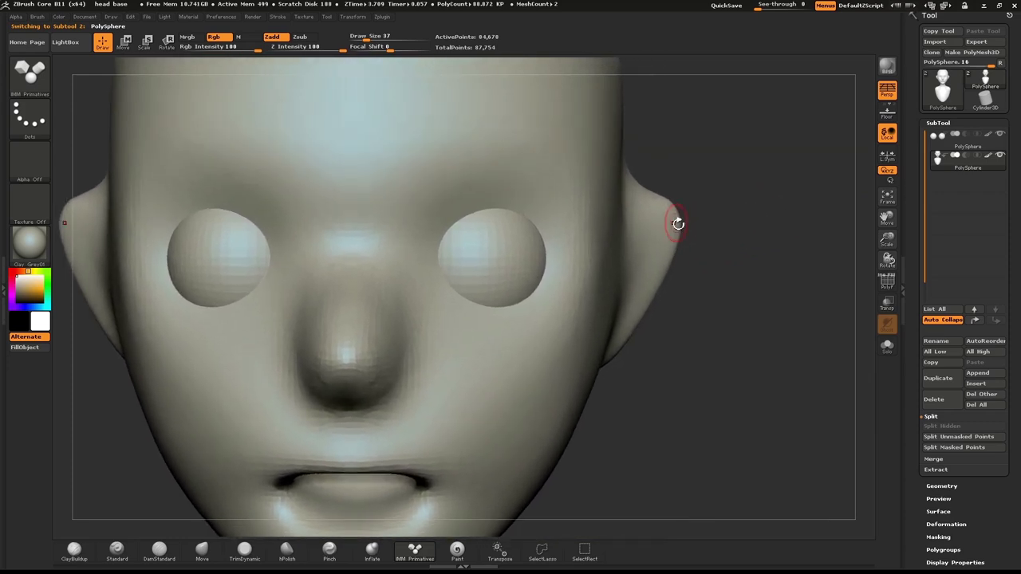
key("s")
left_click_drag(500, 237, 515, 232)
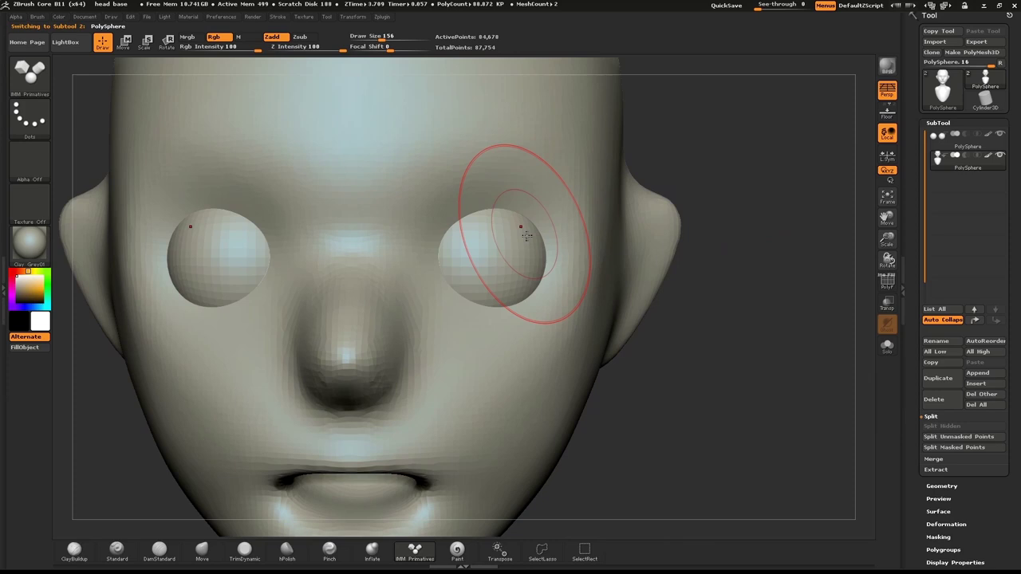
key("alt+s")
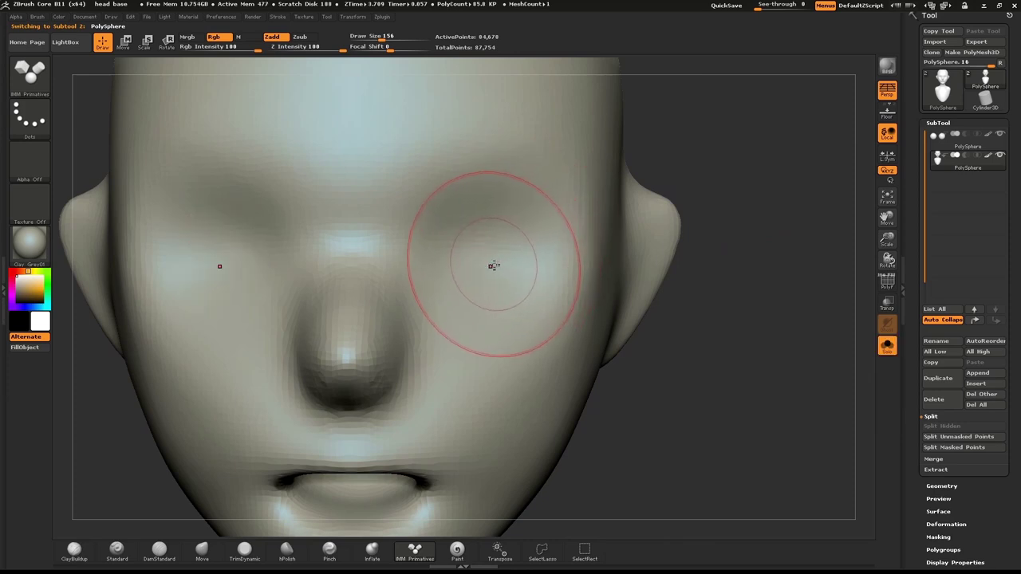
Mask a round area over each eye socket at draw size 93 and invert the mask
key("s")
mouse_move(496, 253)
left_mouse_down()
mouse_move(492, 266)
mouse_move(504, 261)
left_mouse_up()
left_click(502, 261, "ctrl")
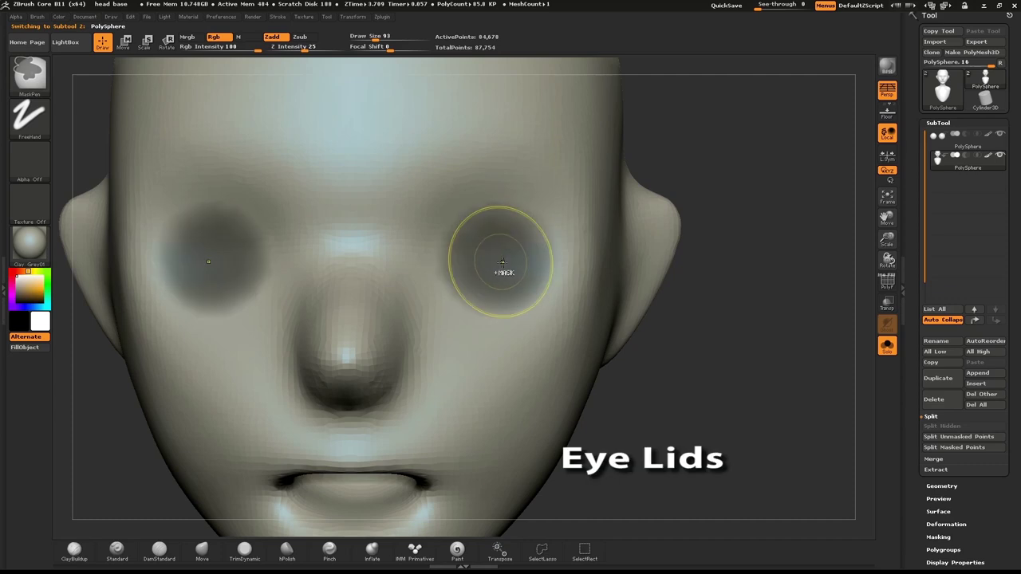
left_click(499, 261, "ctrl")
left_click(499, 259, "ctrl")
left_click(698, 189, "ctrl")
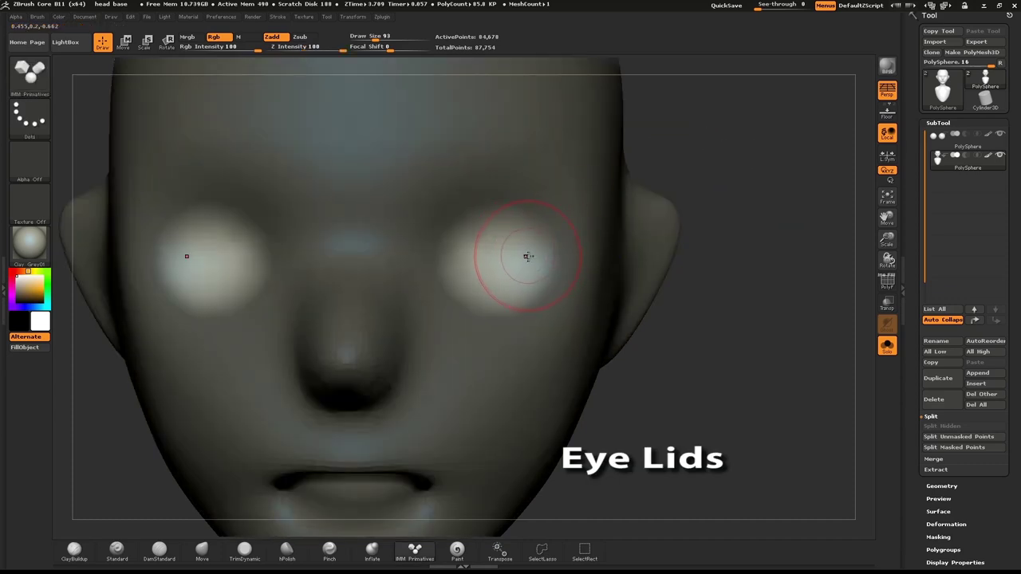
Swell the unmasked eye areas with the Inflate brush at draw size 204 and bring the eyeballs back into view
key("b")
key("i")
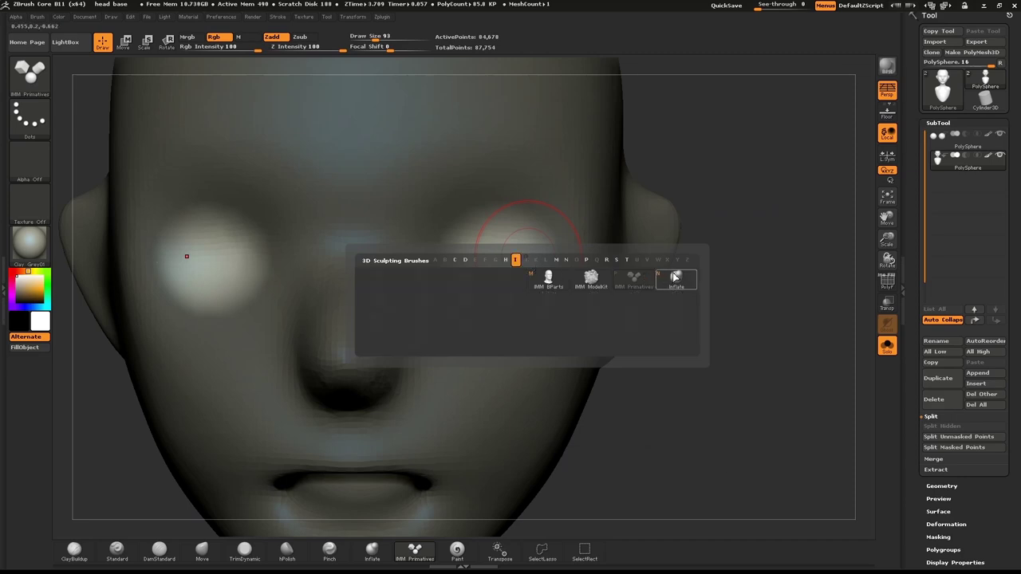
key("n")
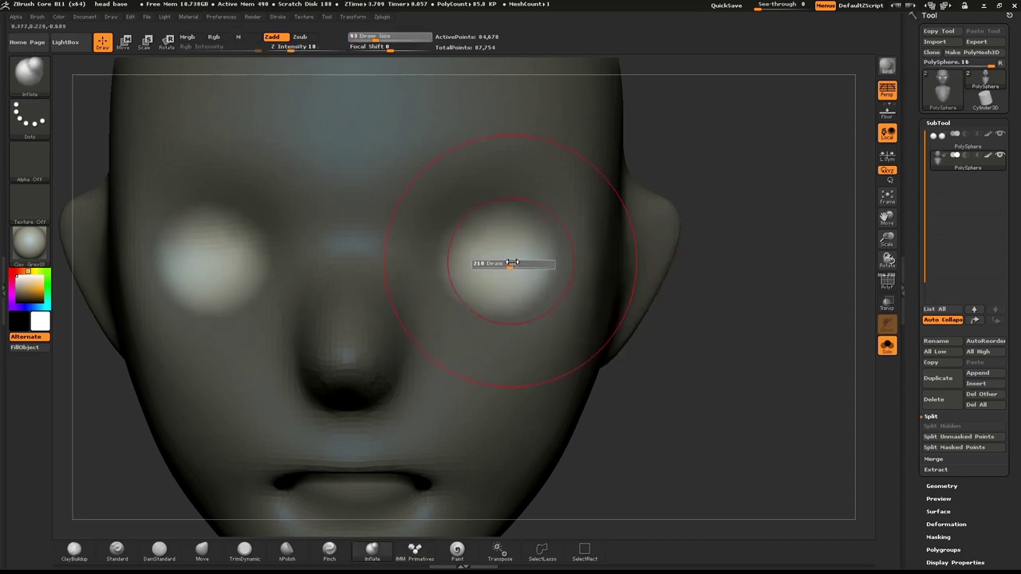
mouse_move(512, 262)
left_mouse_down()
mouse_move(490, 264)
mouse_move(516, 257)
mouse_move(505, 250)
left_mouse_up()
key("alt+s")
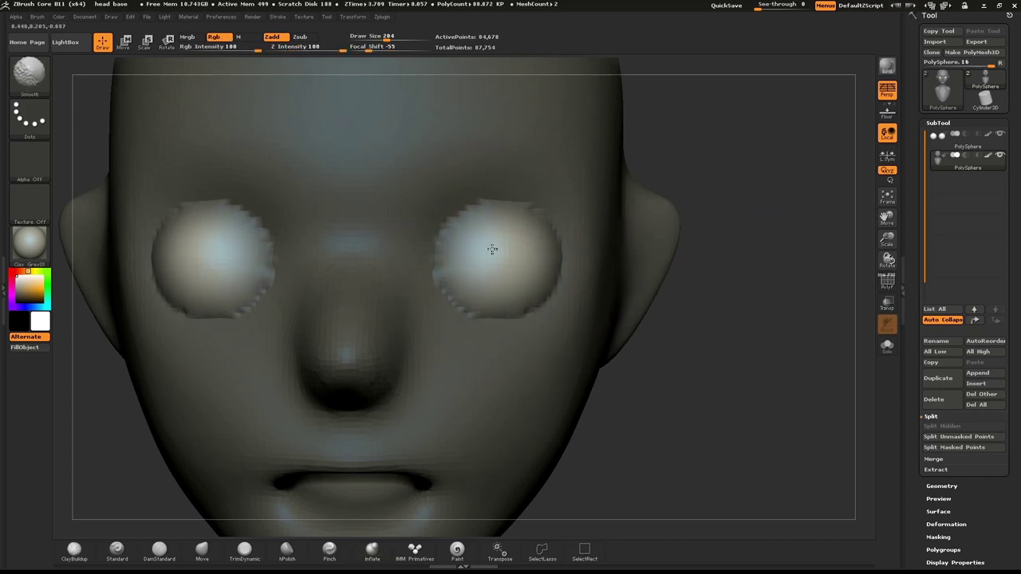
Clear the mask and smooth the eyelid bulges into the surrounding face, updating the head's DynaMesh
key("ctrl+shift+a")
key("s")
mouse_move(490, 275)
left_mouse_down()
mouse_move(478, 275)
mouse_move(503, 315)
mouse_move(489, 218)
mouse_move(531, 264)
mouse_move(549, 234)
mouse_move(542, 282)
left_mouse_up()
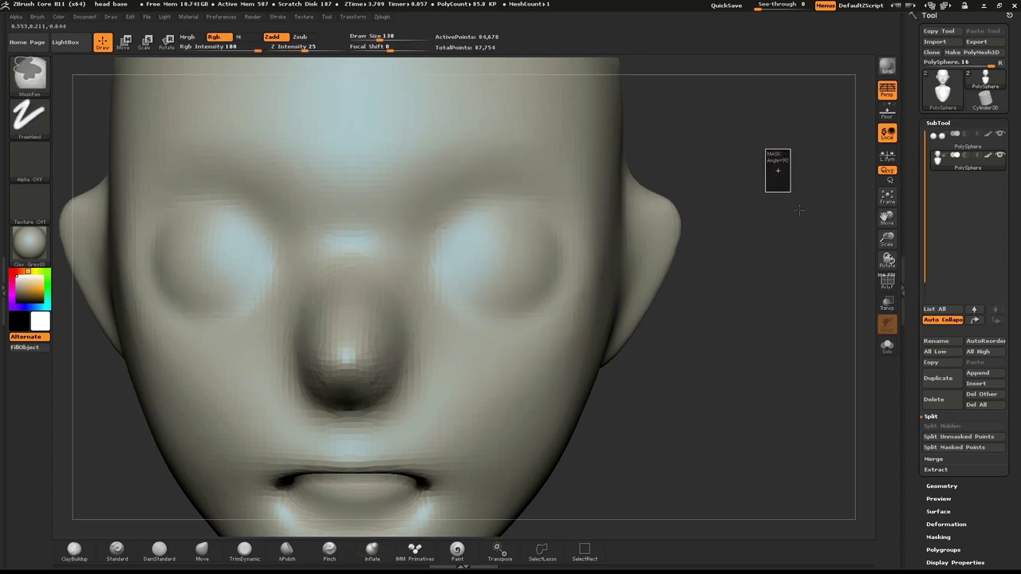
key("s")
left_click_drag(723, 173, 729, 173)
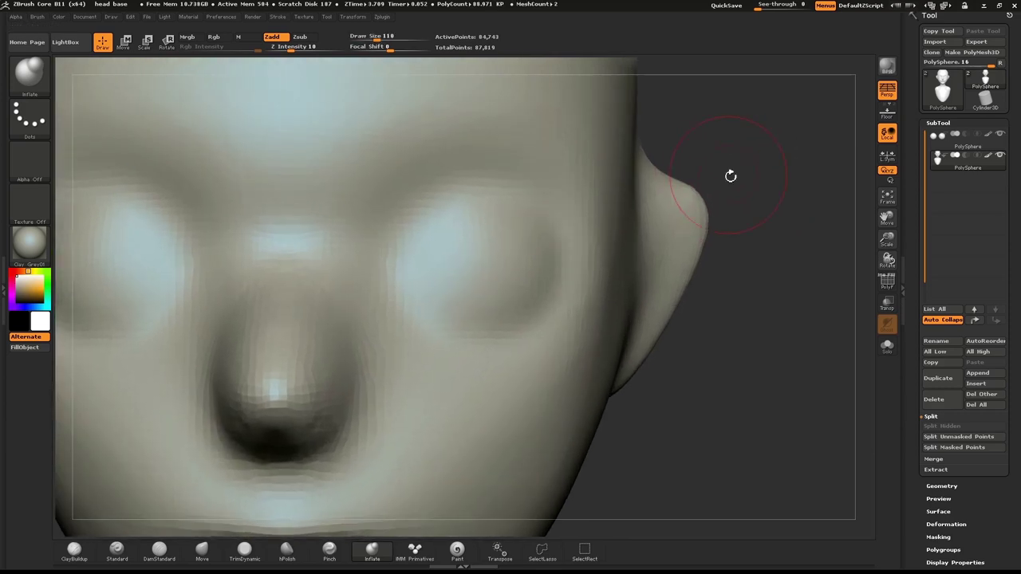
Paint almond-shaped masks for the eye openings on the lids at draw size 52 and invert the mask
key("s")
mouse_move(448, 271)
left_mouse_down()
mouse_move(430, 283)
mouse_move(472, 249)
mouse_move(561, 239)
mouse_move(502, 292)
mouse_move(464, 293)
left_mouse_up()
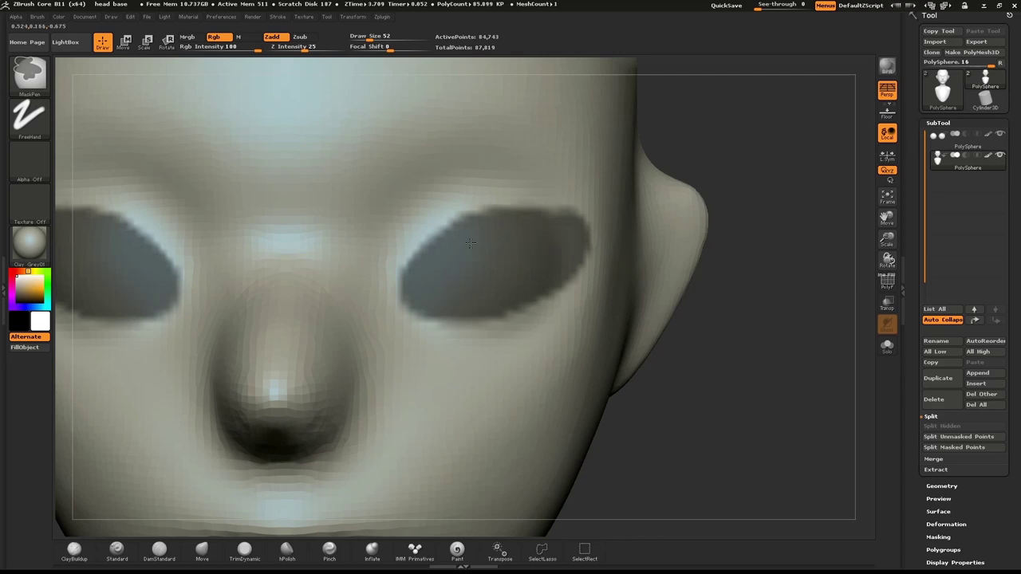
left_click_drag(470, 243, 440, 261, "ctrl")
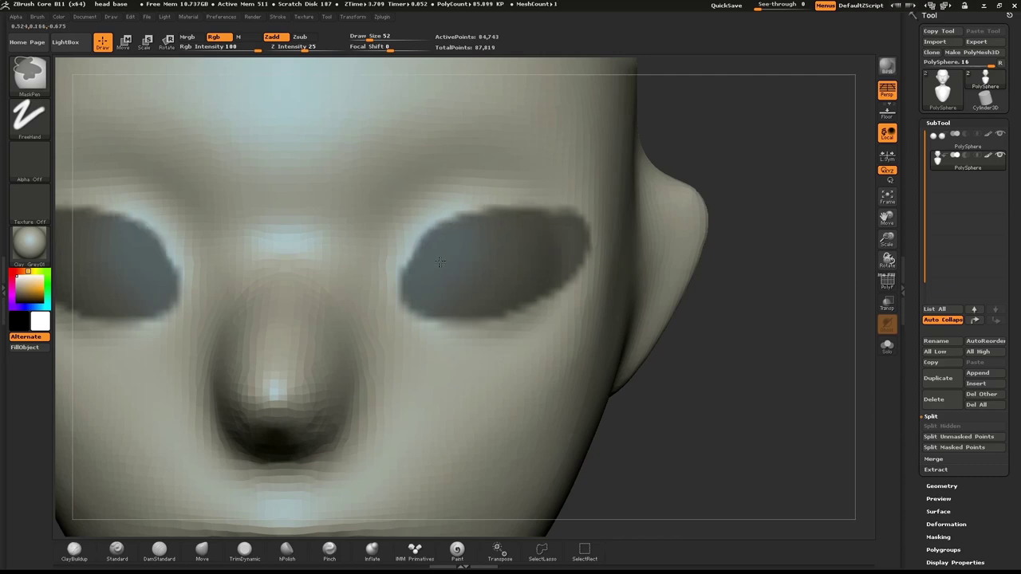
left_click(785, 158, "ctrl")
Push the unmasked eye openings back behind the eyeballs with the Move brush at draw size 151
key("s")
left_click_drag(542, 252, 553, 252)
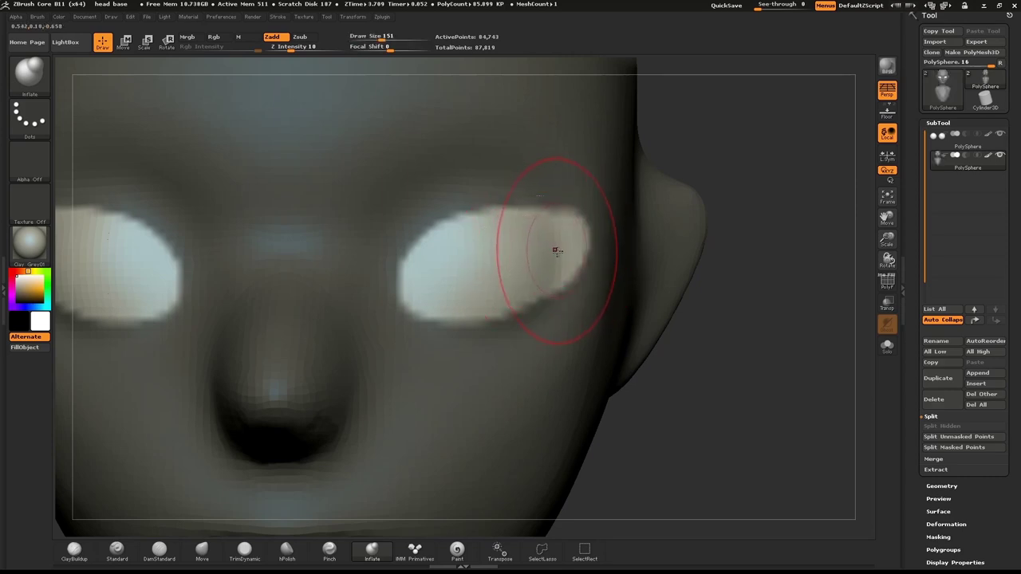
mouse_move(716, 183)
left_mouse_down()
mouse_move(686, 164)
mouse_move(734, 141)
left_mouse_up()
key("b")
key("m")
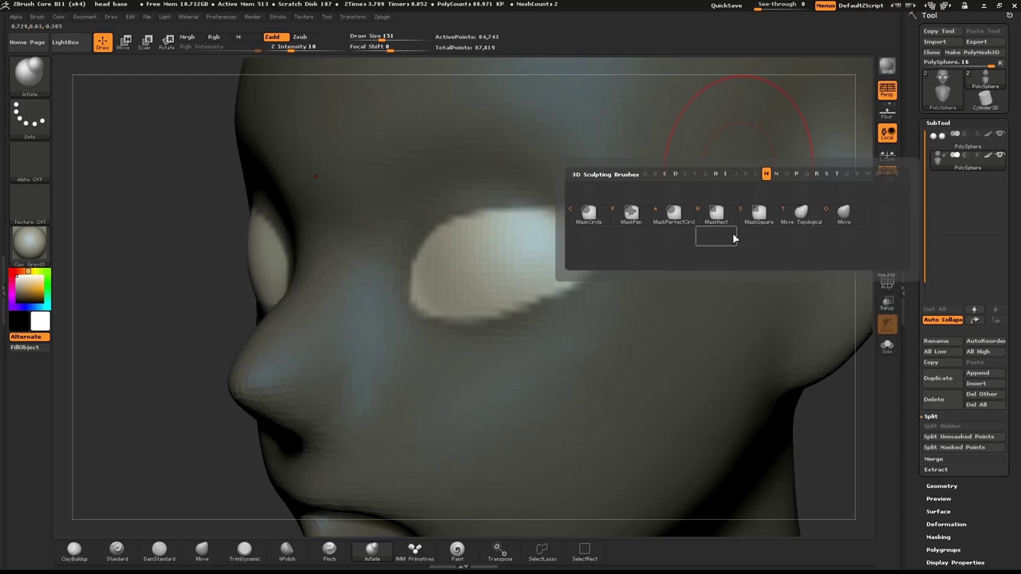
left_click(854, 219)
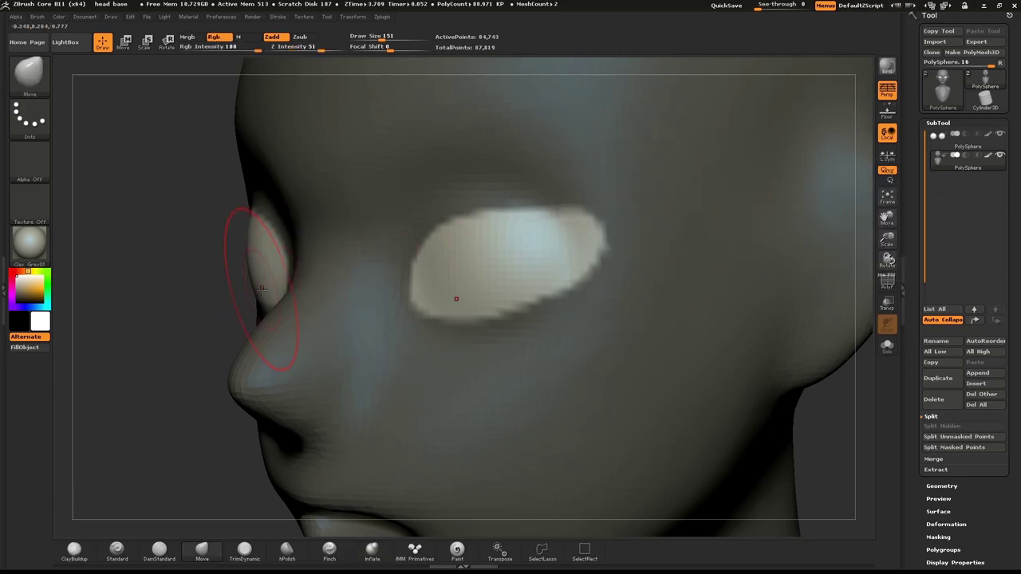
left_click_drag(261, 288, 282, 256)
left_click_drag(356, 242, 287, 240)
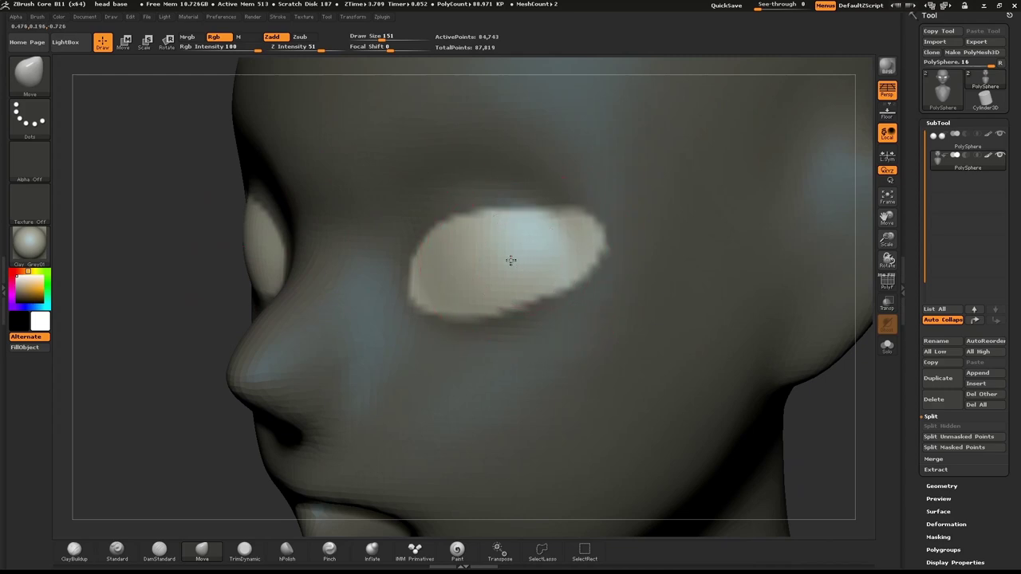
left_click_drag(510, 260, 393, 276)
left_click_drag(461, 282, 407, 290)
left_click_drag(562, 254, 510, 264)
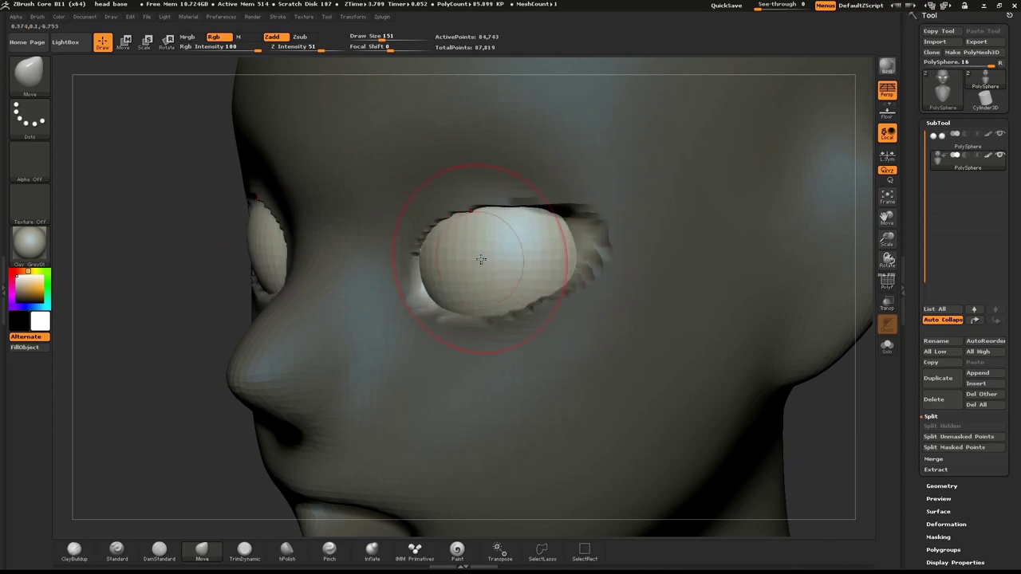
Clear the mask and update the head's DynaMesh around the opened eyelids
left_click_drag(174, 317, 176, 308, "ctrl")
left_click_drag(160, 262, 193, 338, "ctrl")
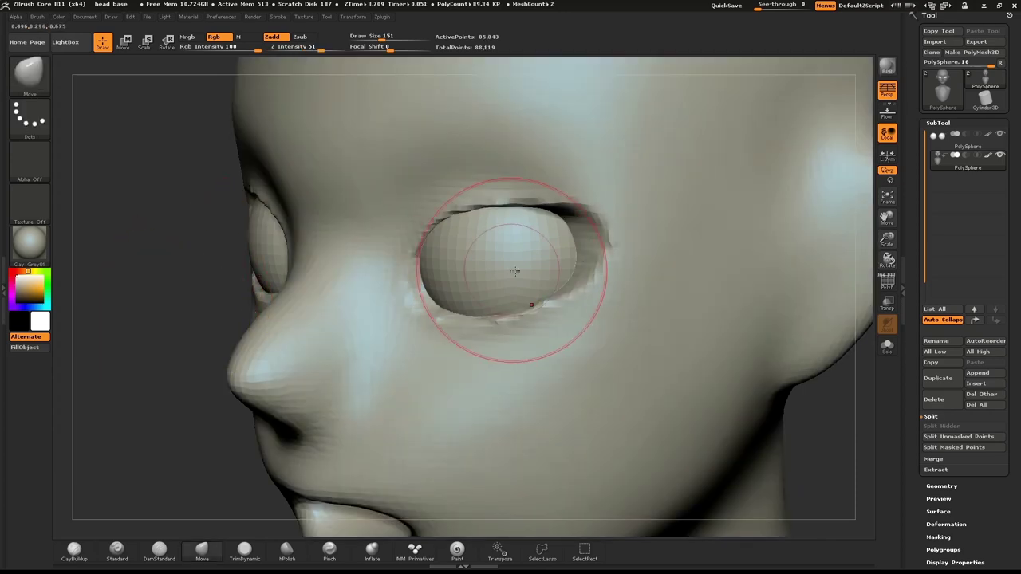
Smooth the jagged rims of the eye openings around the eyeballs
mouse_move(550, 265)
left_mouse_down("shift")
mouse_move(508, 282)
mouse_move(487, 269)
mouse_move(489, 279)
left_mouse_up("shift")
key("s")
left_click_drag(531, 240, 525, 238)
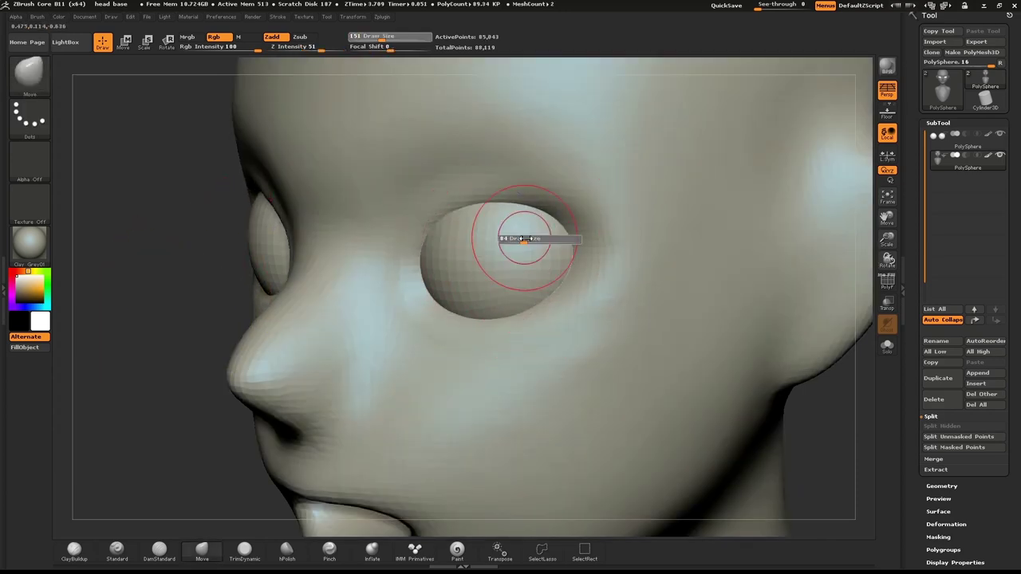
left_click_drag(198, 292, 608, 250)
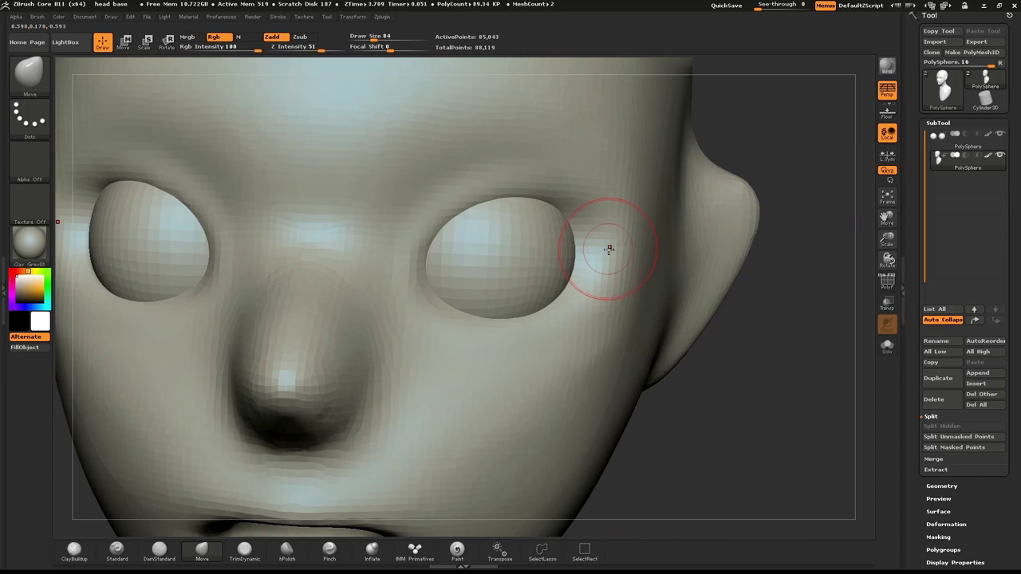
Carve the upper and lower eyelid lines around the eyeballs with the DamStandard brush at draw size 69
left_click(169, 554)
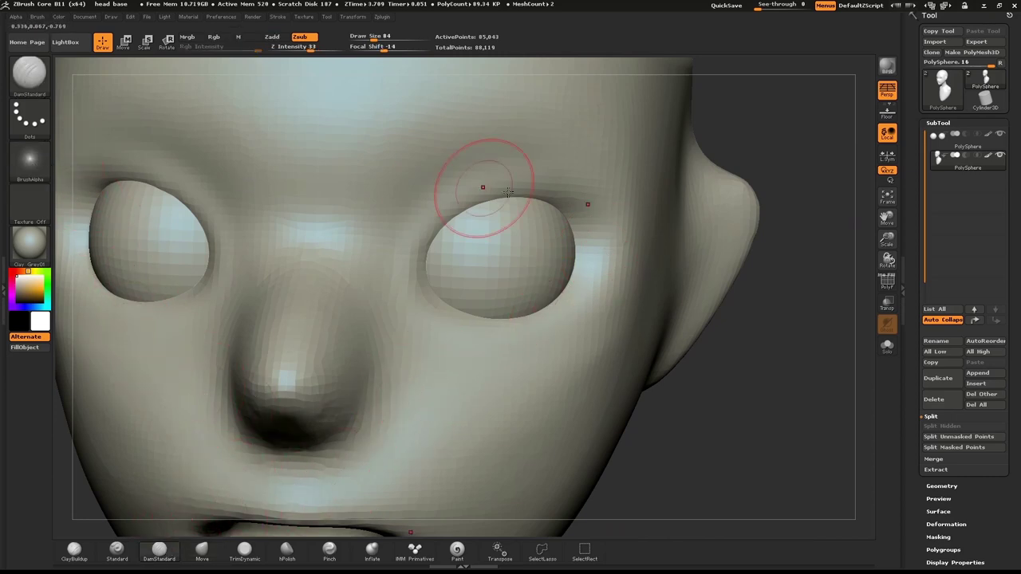
key("s")
mouse_move(472, 240)
left_mouse_down()
mouse_move(452, 223)
mouse_move(426, 230)
mouse_move(482, 200)
mouse_move(518, 197)
mouse_move(616, 229)
left_mouse_up()
key("ctrl+z")
key("ctrl+z")
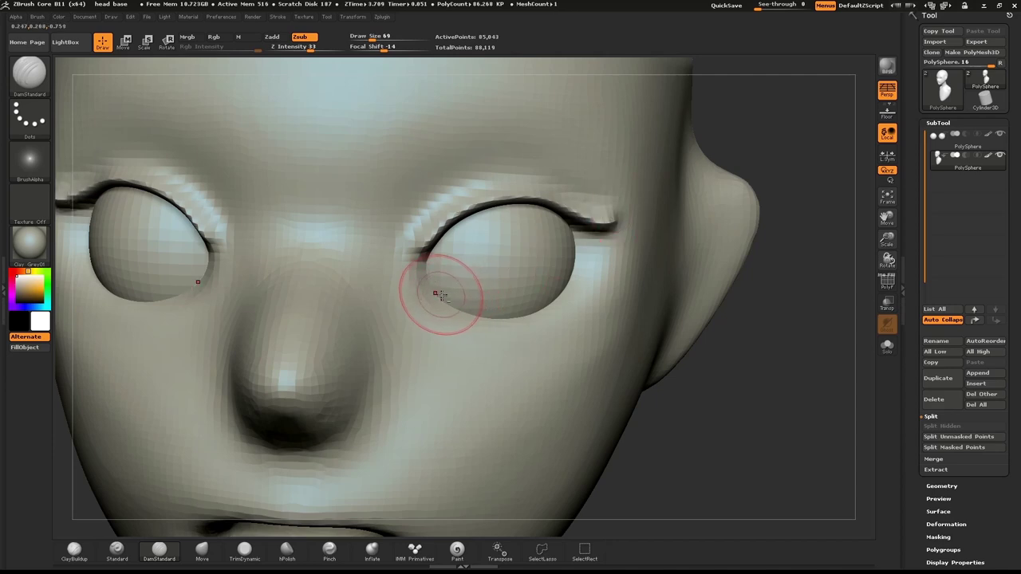
mouse_move(424, 293)
left_mouse_down()
mouse_move(482, 319)
mouse_move(517, 317)
mouse_move(558, 305)
mouse_move(603, 243)
left_mouse_up()
Update the head's DynaMesh and smooth the carved eyelid rims
left_click_drag(811, 356, 833, 308, "ctrl")
mouse_move(588, 234)
left_mouse_down("shift")
mouse_move(611, 274)
mouse_move(421, 303)
mouse_move(515, 216)
mouse_move(591, 201)
mouse_move(519, 203)
left_mouse_up("shift")
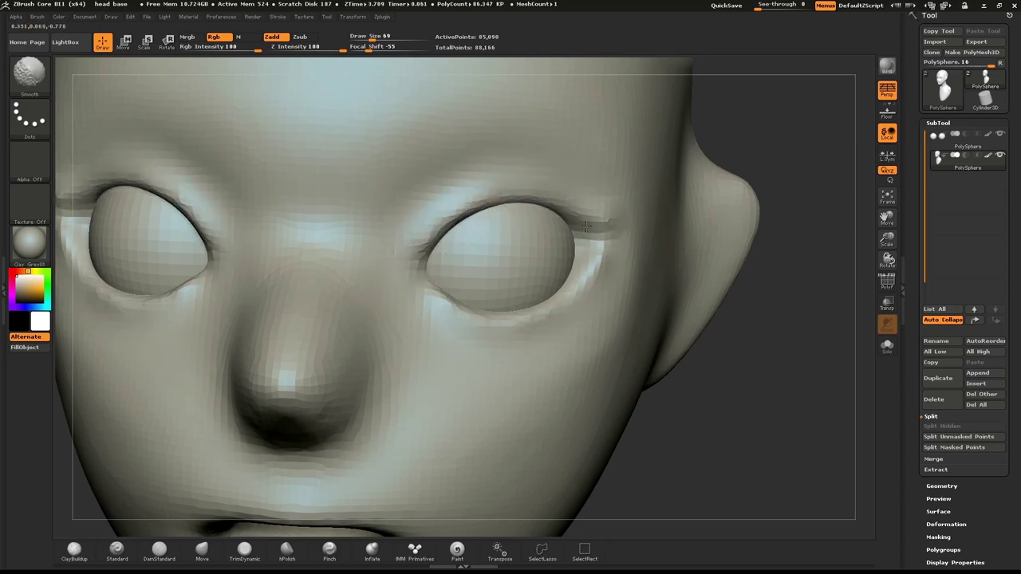
Carve a crease above the upper eyelids with DamStandard and smooth the surrounding lids
mouse_move(411, 189)
left_mouse_down()
mouse_move(470, 164)
mouse_move(531, 160)
left_mouse_up()
key("ctrl+z")
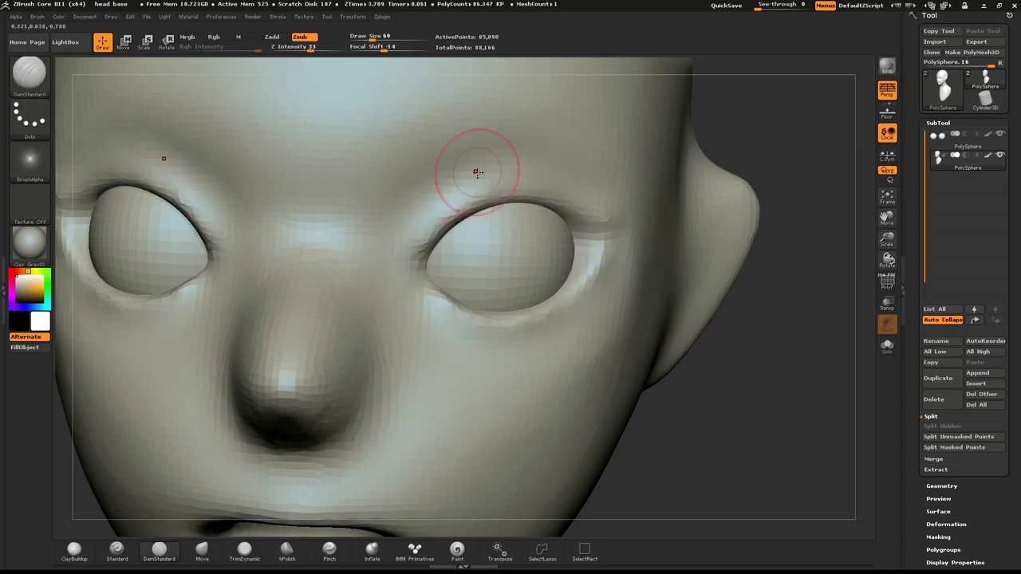
mouse_move(437, 186)
left_mouse_down()
mouse_move(518, 158)
mouse_move(570, 164)
mouse_move(594, 187)
mouse_move(443, 188)
mouse_move(586, 182)
mouse_move(558, 171)
left_mouse_up()
mouse_move(816, 228)
left_mouse_down()
mouse_move(830, 255)
mouse_move(809, 244)
mouse_move(818, 242)
left_mouse_up()
mouse_move(466, 316)
left_mouse_down("shift")
mouse_move(567, 305)
mouse_move(614, 196)
mouse_move(550, 195)
left_mouse_up("shift")
Carve the upper and lower lid lines deeper with DamStandard, blending them with a DynaMesh update and smoothing
mouse_move(430, 256)
left_mouse_down()
mouse_move(476, 208)
mouse_move(527, 199)
mouse_move(620, 226)
left_mouse_up()
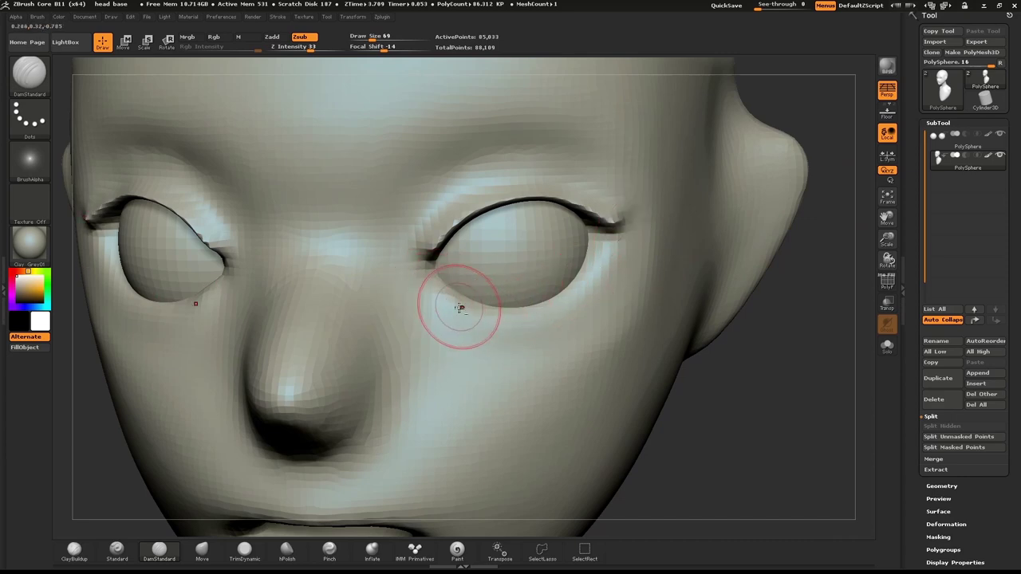
mouse_move(460, 307)
left_mouse_down()
mouse_move(514, 319)
mouse_move(582, 283)
mouse_move(626, 223)
left_mouse_up()
key("ctrl")
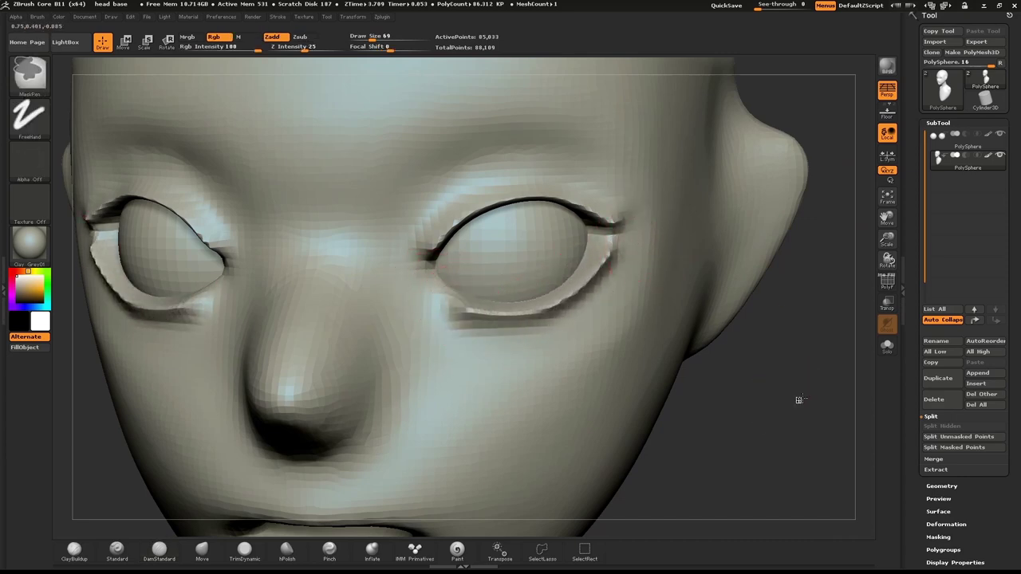
mouse_move(562, 313)
left_mouse_down("shift")
mouse_move(521, 334)
mouse_move(465, 321)
mouse_move(558, 332)
mouse_move(599, 293)
mouse_move(588, 292)
mouse_move(597, 205)
mouse_move(447, 243)
left_mouse_up("shift")
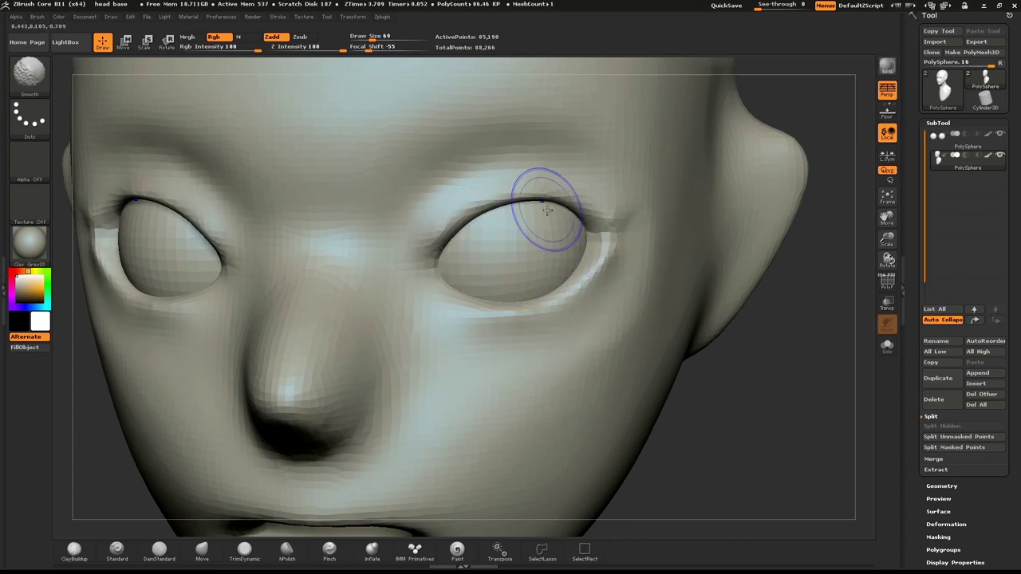
Push the inner and outer eye corners back in profile with the Move brush at draw size 230
left_click_drag(741, 378, 334, 351)
left_click_drag(444, 204, 441, 212, "shift")
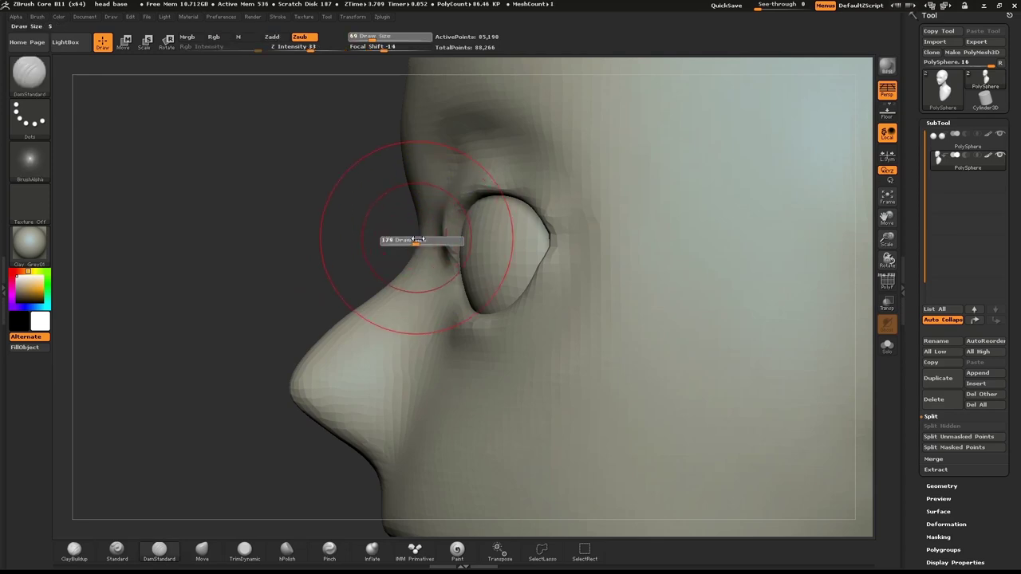
key("b")
key("m")
left_click(538, 289)
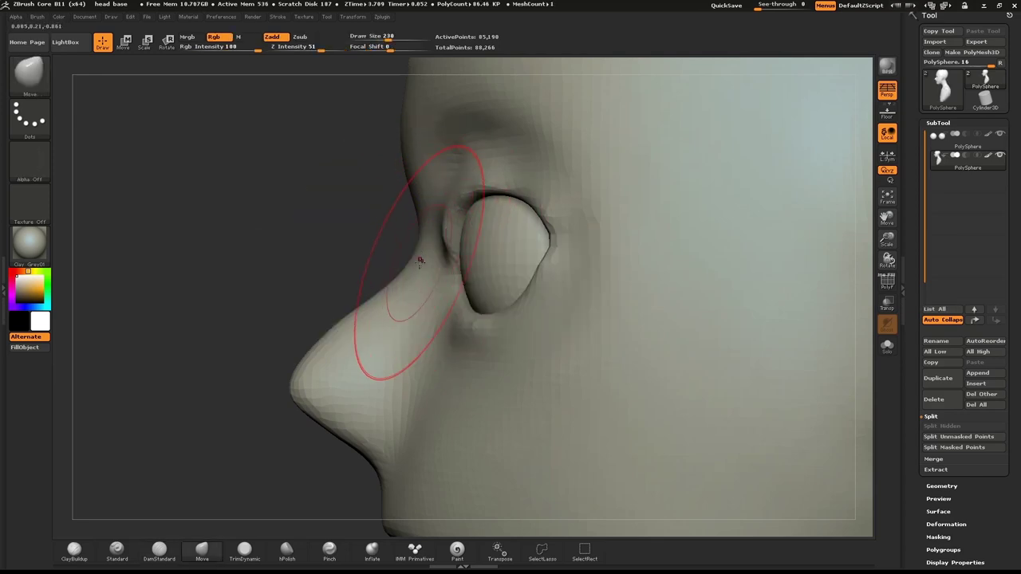
left_click_drag(454, 283, 513, 276)
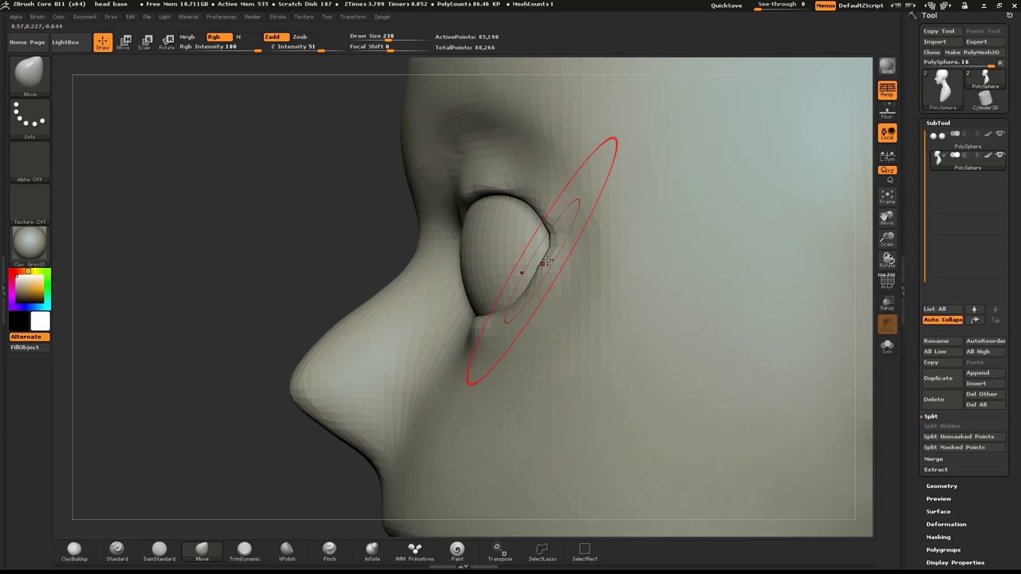
mouse_move(594, 259)
left_mouse_down()
mouse_move(554, 263)
mouse_move(582, 281)
left_mouse_up()
Lower the upper eyelid contour in profile with the Move brush, reducing the draw size to 110, and smooth the outer eye corner
key("bracketleft")
left_click_drag(539, 200, 532, 215)
mouse_move(486, 187)
left_mouse_down()
mouse_move(480, 214)
mouse_move(522, 218)
left_mouse_up()
key("bracketleft")
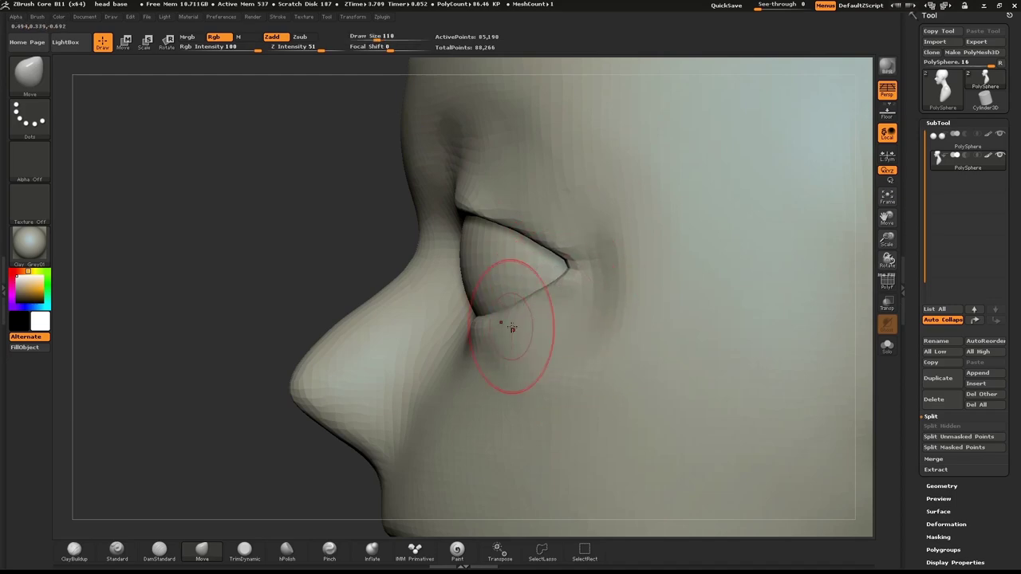
left_click_drag(564, 269, 530, 241, "shift")
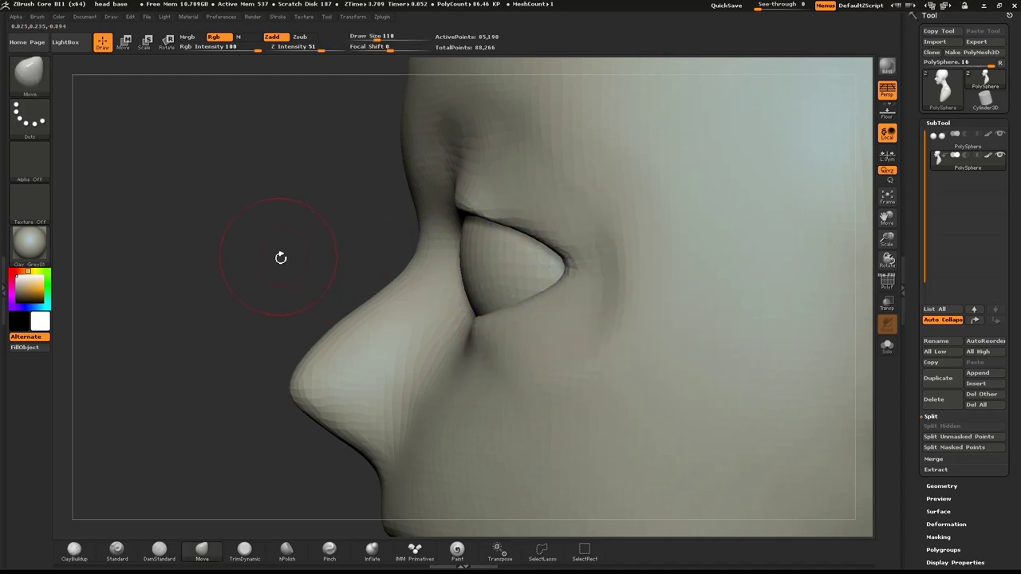
Smooth the upper eyelids and widen the eye openings vertically with the Move brush at draw size 162
mouse_move(281, 256)
left_mouse_down()
mouse_move(358, 254)
mouse_move(380, 237)
mouse_move(339, 259)
left_mouse_up()
left_click_drag(332, 294, 324, 301)
key("s")
mouse_move(352, 278)
left_mouse_down()
mouse_move(336, 267)
mouse_move(383, 244)
left_mouse_up()
key("s")
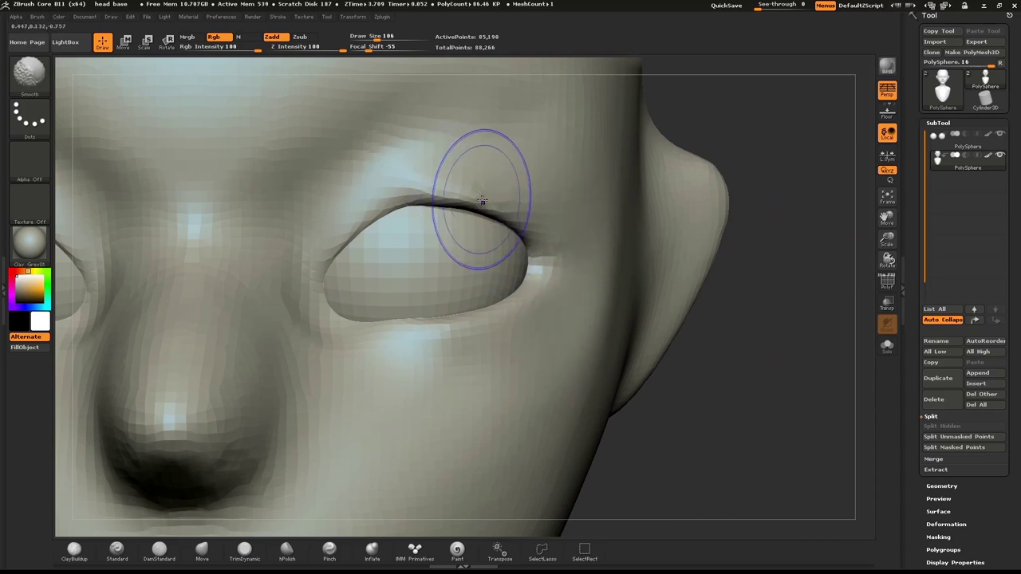
key("s")
left_click_drag(443, 232, 457, 214)
mouse_move(391, 244)
left_mouse_down()
mouse_move(380, 255)
mouse_move(374, 245)
left_mouse_up()
mouse_move(433, 322)
left_mouse_down()
mouse_move(405, 326)
mouse_move(433, 353)
left_mouse_up()
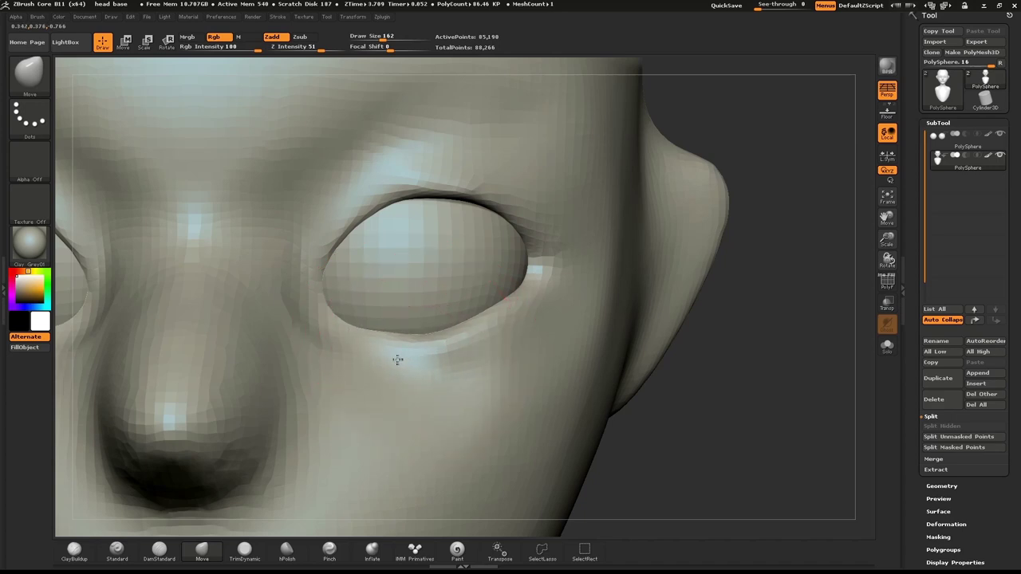
Smooth the area below the lower eyelids and raise the upper eyelids into a rounder arch with the Move brush
left_click_drag(500, 345, 496, 351)
mouse_move(424, 381)
left_mouse_down("shift")
mouse_move(518, 372)
mouse_move(448, 356)
left_mouse_up("shift")
mouse_move(386, 248)
left_mouse_down()
mouse_move(442, 221)
mouse_move(493, 224)
left_mouse_up()
key("s")
left_click(477, 216)
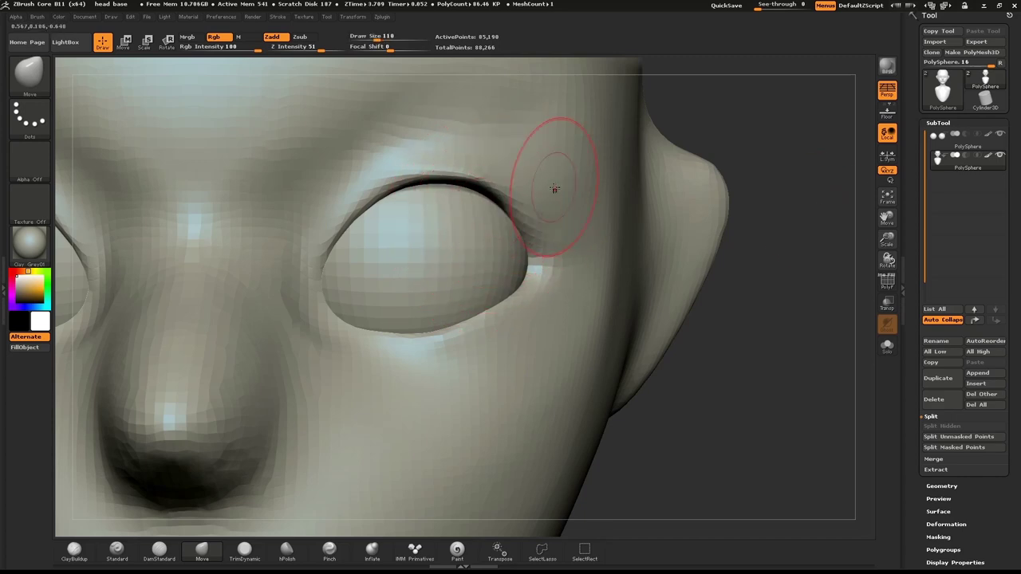
Refine the lower eyelid rims with the Move brush at draw size 101
left_click_drag(811, 222, 739, 155, "alt")
left_click_drag(713, 197, 677, 257, "alt")
key("s")
left_click(470, 296)
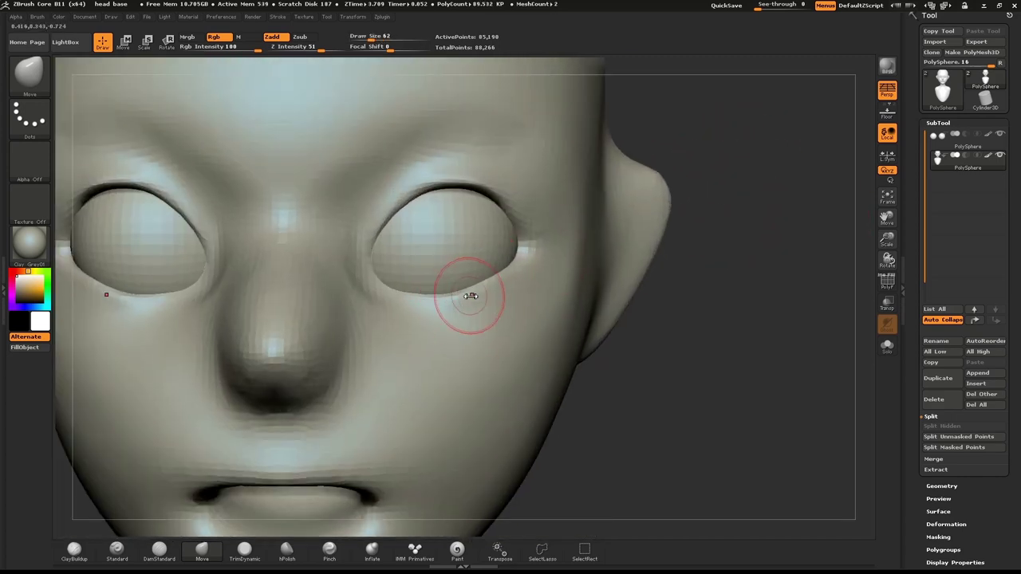
type("101")
key("Return")
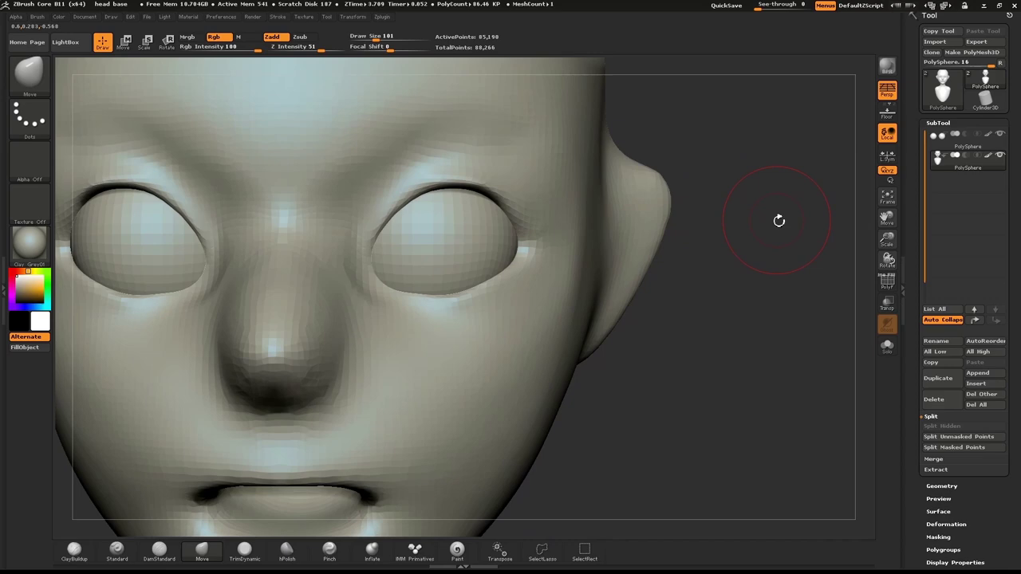
mouse_move(779, 220)
left_mouse_down()
mouse_move(744, 219)
mouse_move(463, 310)
left_mouse_up()
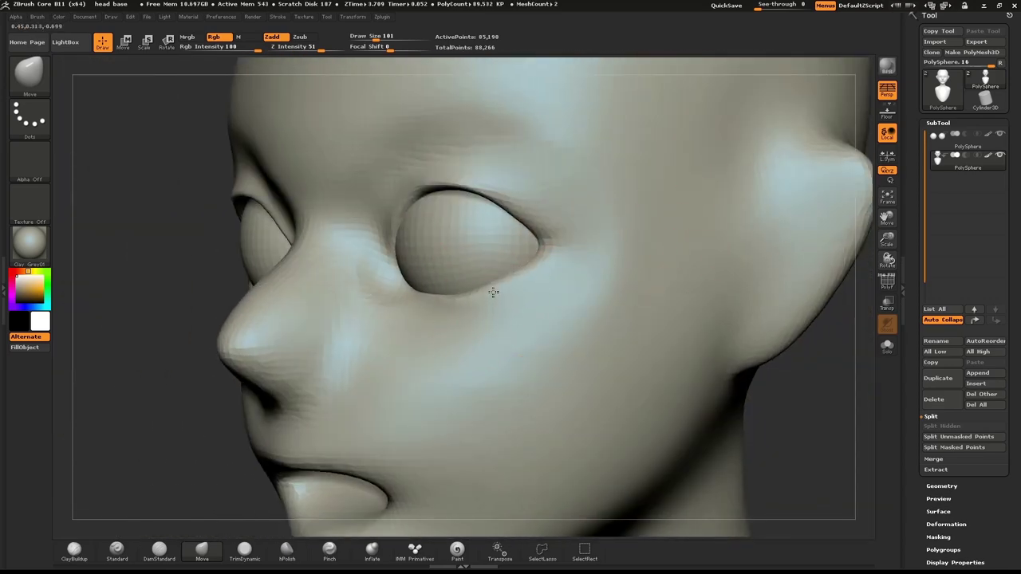
Adjust the outer side of the eyelids with the Move brush at draw size 145 and update the head's DynaMesh
key("bracketright")
key("bracketright")
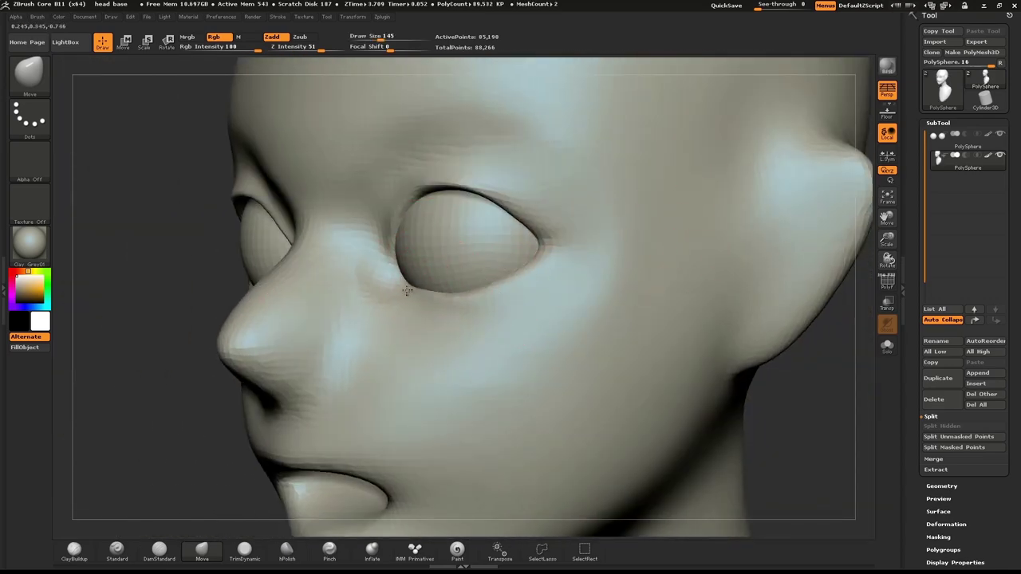
left_click_drag(513, 216, 561, 246)
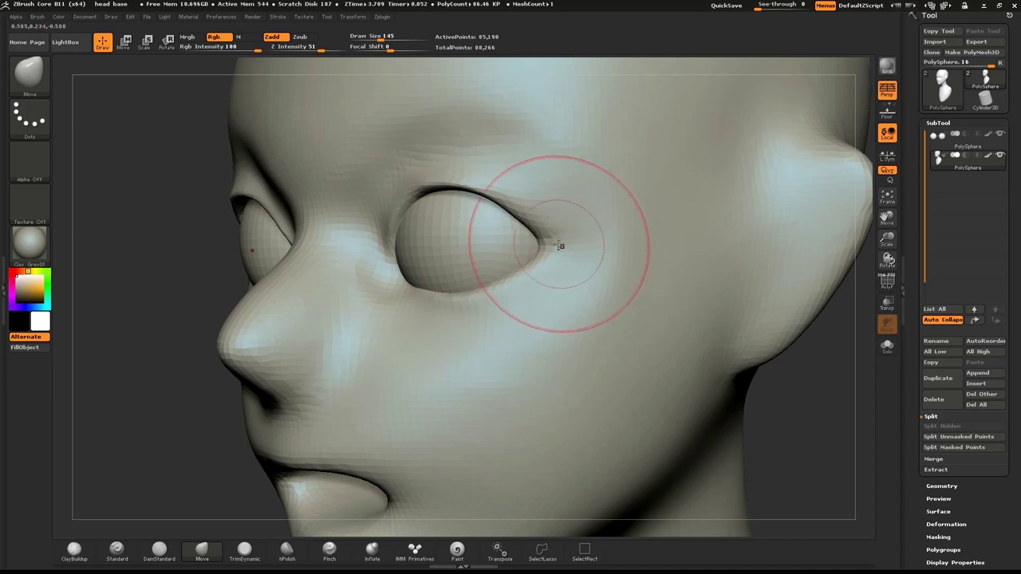
key("ctrl+z")
key("bracketleft")
key("bracketleft")
key("bracketleft")
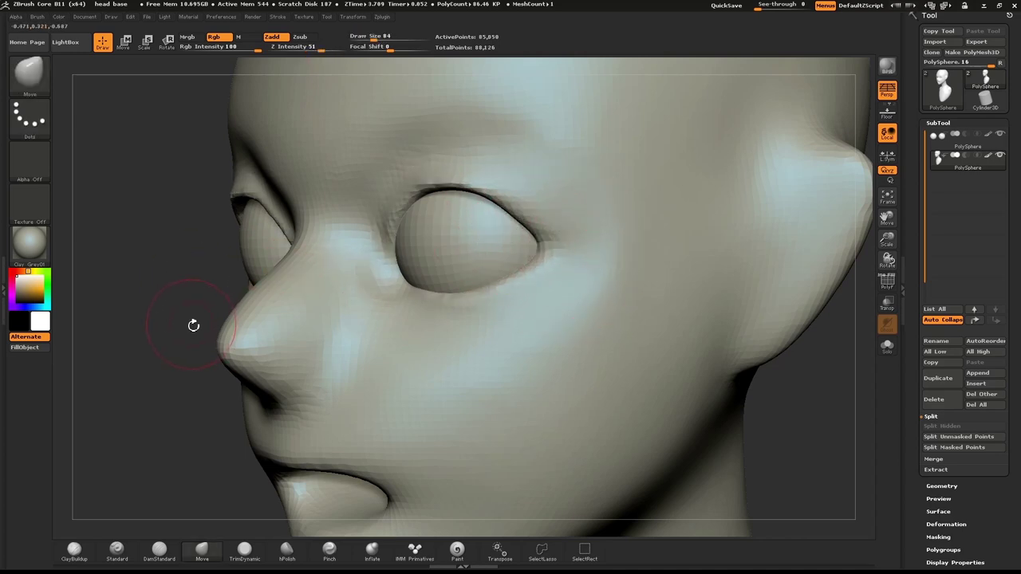
Apply ClayPolish to the head to clean up the eyelid surfaces
left_click_drag(868, 399, 887, 411)
left_click_drag(907, 444, 910, 416)
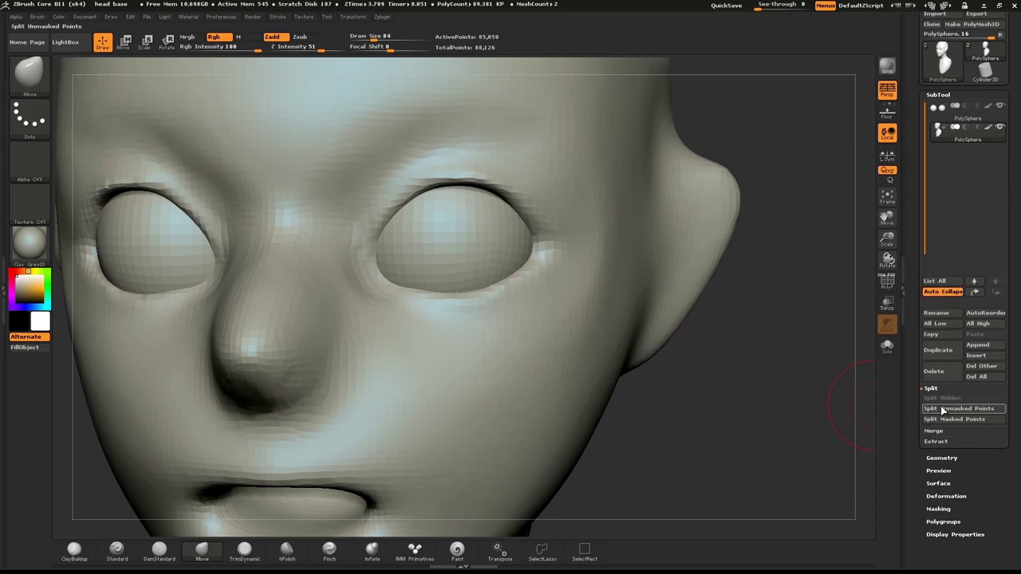
left_click(941, 456)
left_click(941, 172)
left_click(939, 186)
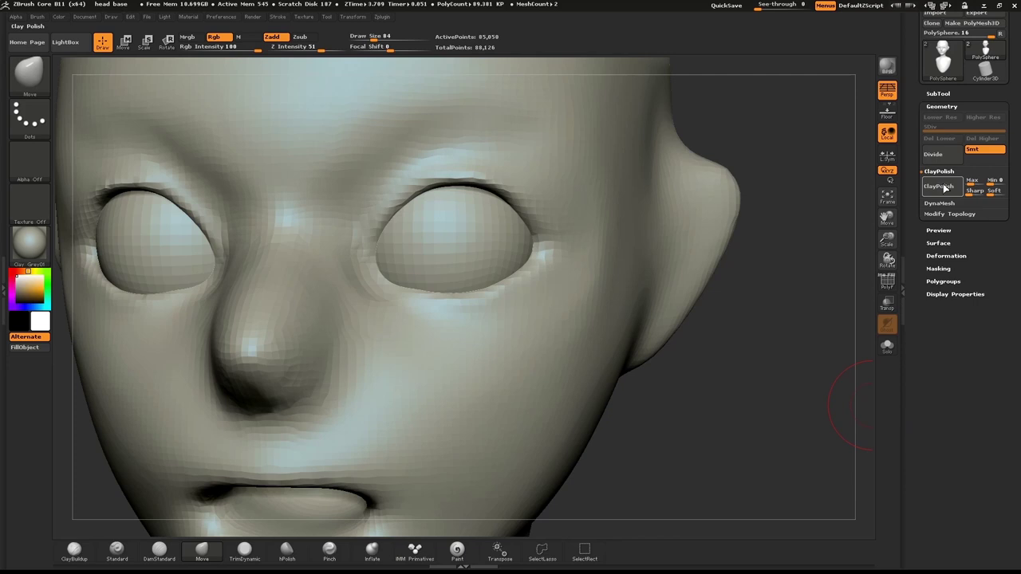
key("ctrl+shift+a")
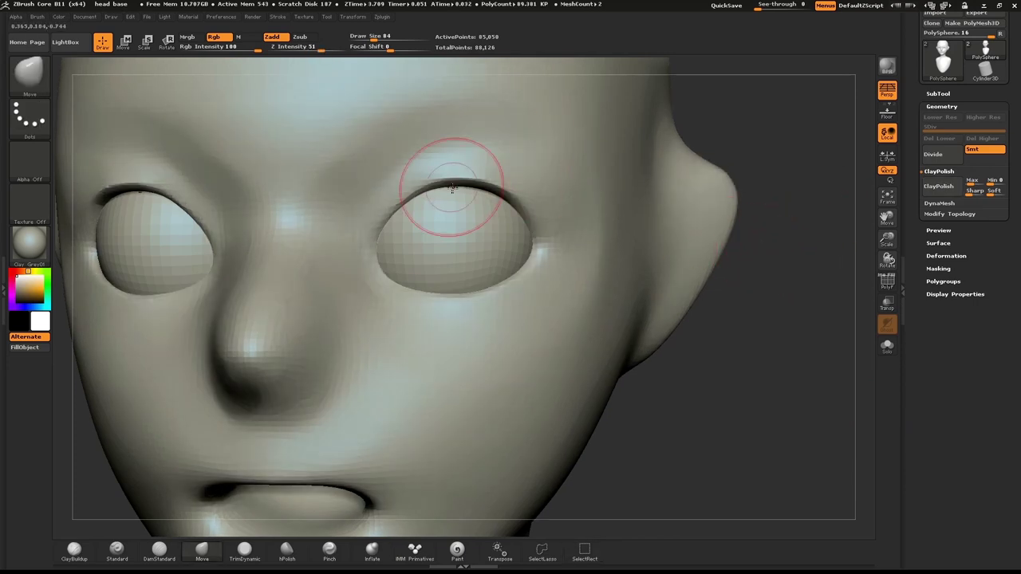
Raise the head's DynaMesh resolution to 168 and remesh it
key("s")
left_click_drag(440, 210, 436, 210)
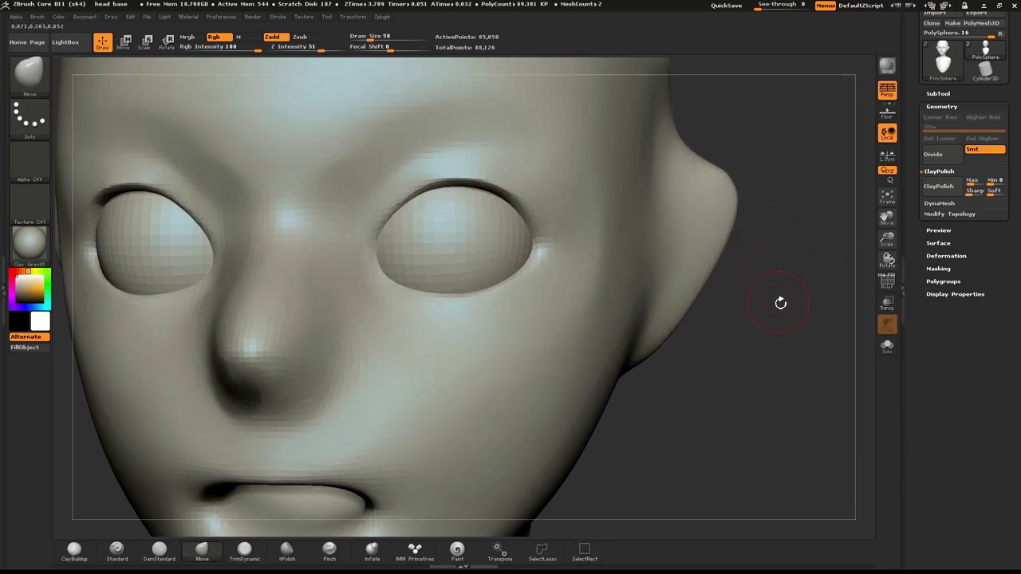
left_click(941, 204)
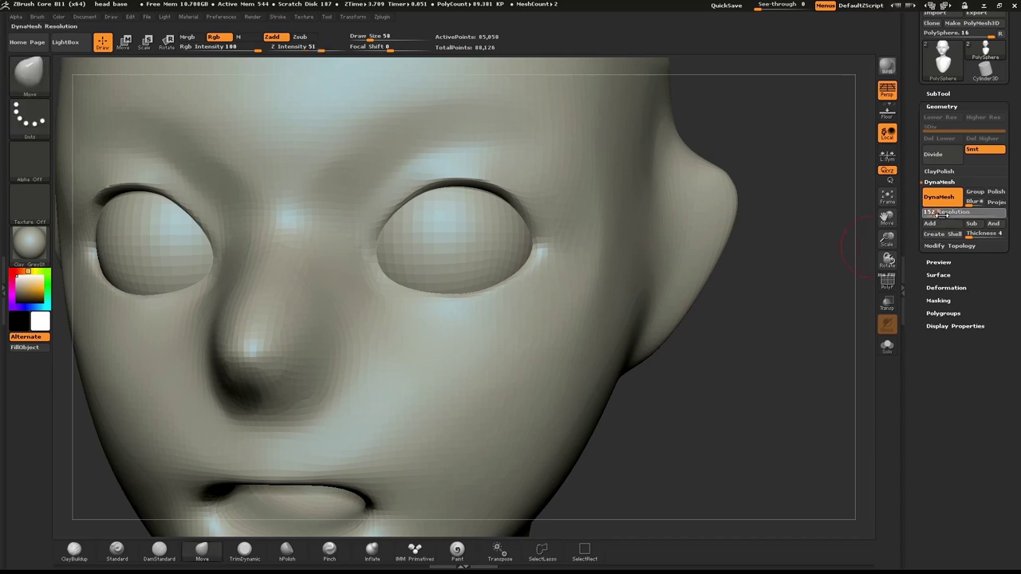
left_click_drag(798, 281, 833, 367, "ctrl")
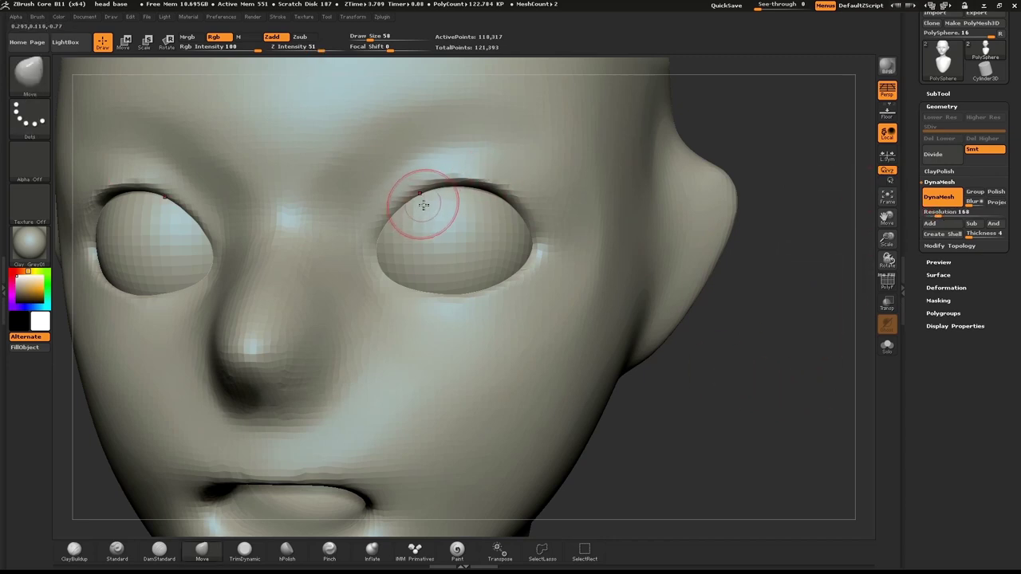
Carve finer upper and lower eyelid lines with the DamStandard brush at draw size 43
key("b")
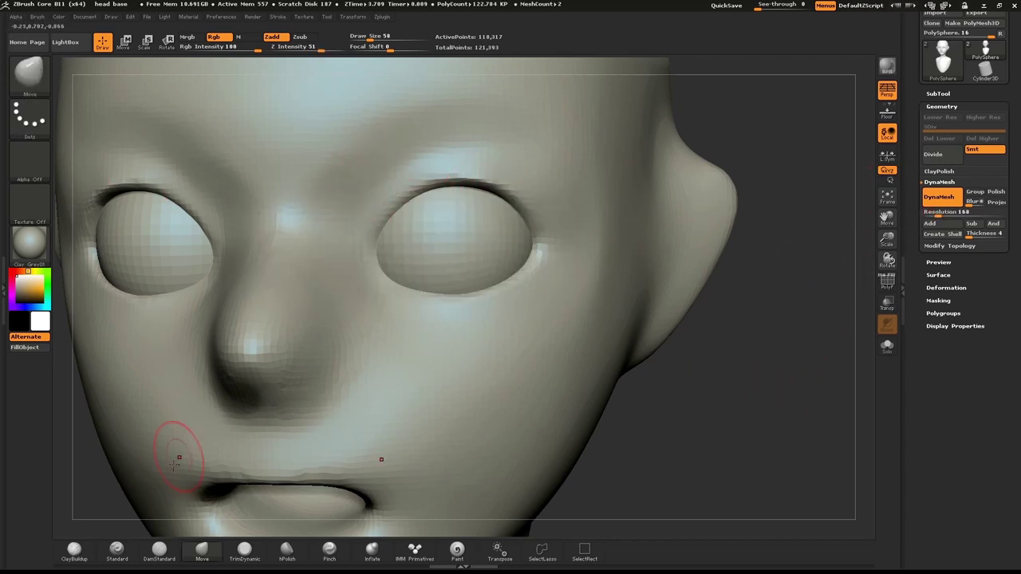
left_click(169, 559)
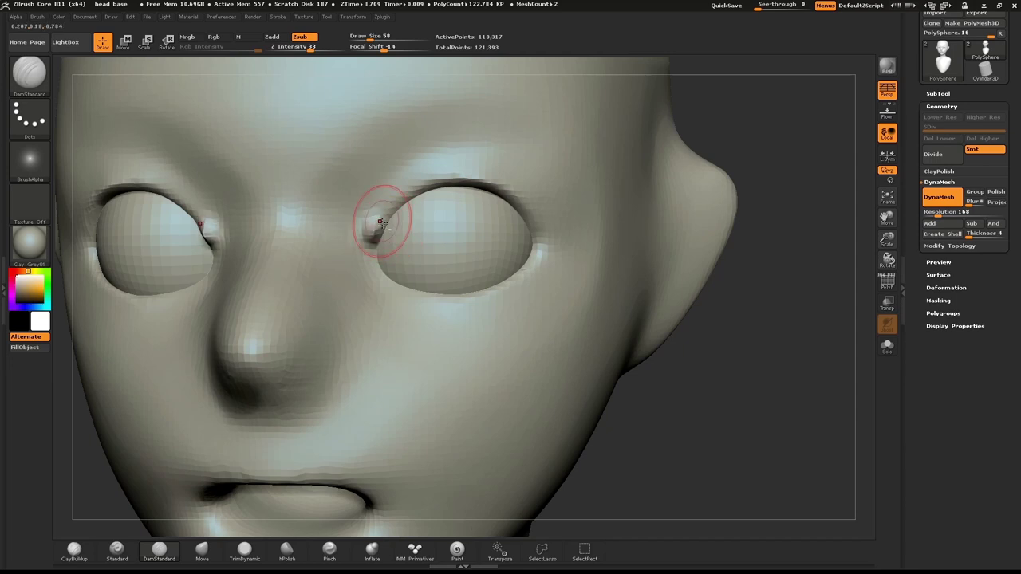
key("ctrl")
key("s")
mouse_move(378, 245)
left_mouse_down()
mouse_move(382, 269)
mouse_move(403, 204)
mouse_move(446, 186)
left_mouse_up()
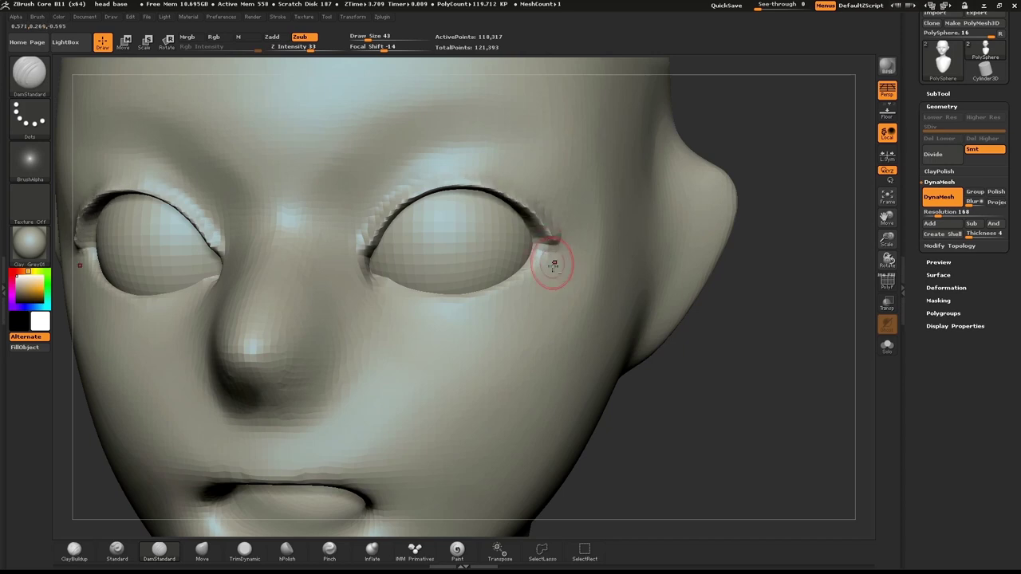
mouse_move(377, 278)
left_mouse_down()
mouse_move(464, 308)
mouse_move(533, 277)
mouse_move(558, 243)
left_mouse_up()
Smooth the carved eyelid corners and remesh the head with DynaMesh's Polish option enabled
key("ctrl")
left_click_drag(788, 372, 809, 325, "ctrl")
mouse_move(546, 300)
left_mouse_down("shift")
mouse_move(542, 289)
mouse_move(376, 315)
mouse_move(549, 280)
left_mouse_up("shift")
left_click_drag(389, 222, 404, 221, "shift")
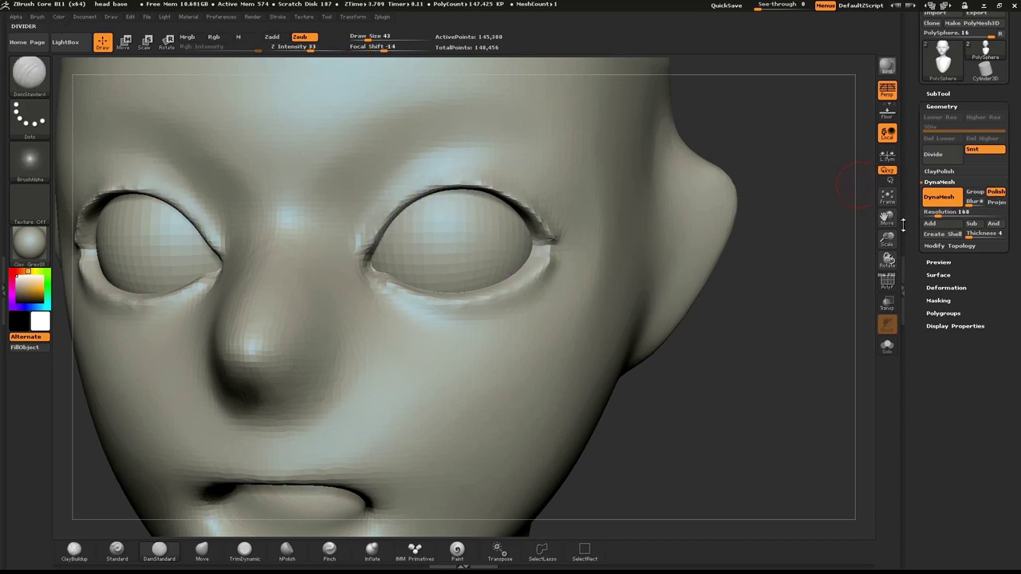
left_click_drag(789, 376, 798, 372, "ctrl")
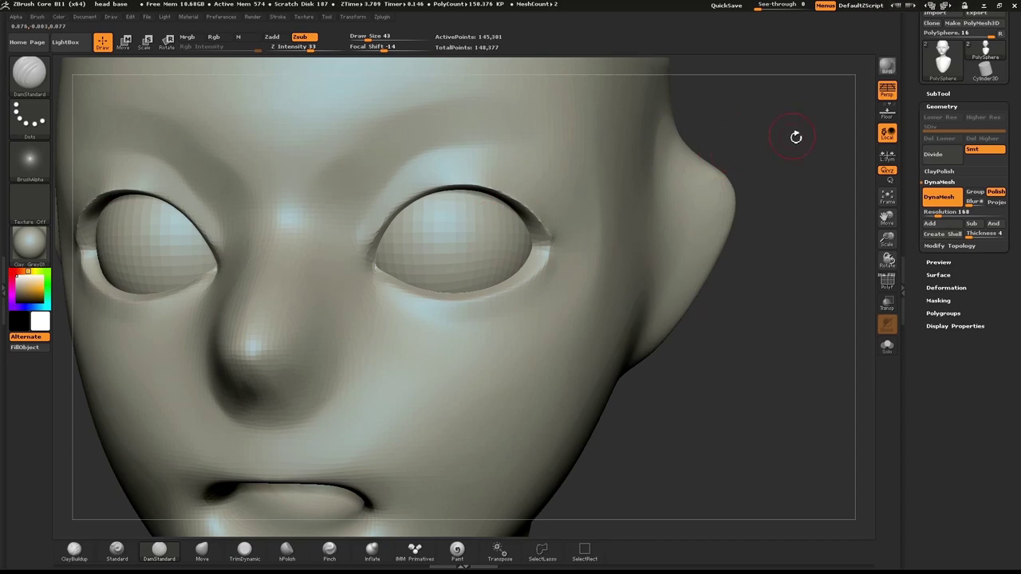
Reshape the upper eyelid arch and outer eye corner with the Move brush, reducing the draw size to 130
left_click_drag(795, 137, 774, 59)
key("s")
mouse_move(529, 200)
left_mouse_down()
mouse_move(548, 196)
mouse_move(511, 223)
left_mouse_up()
key("b")
key("m")
key("v")
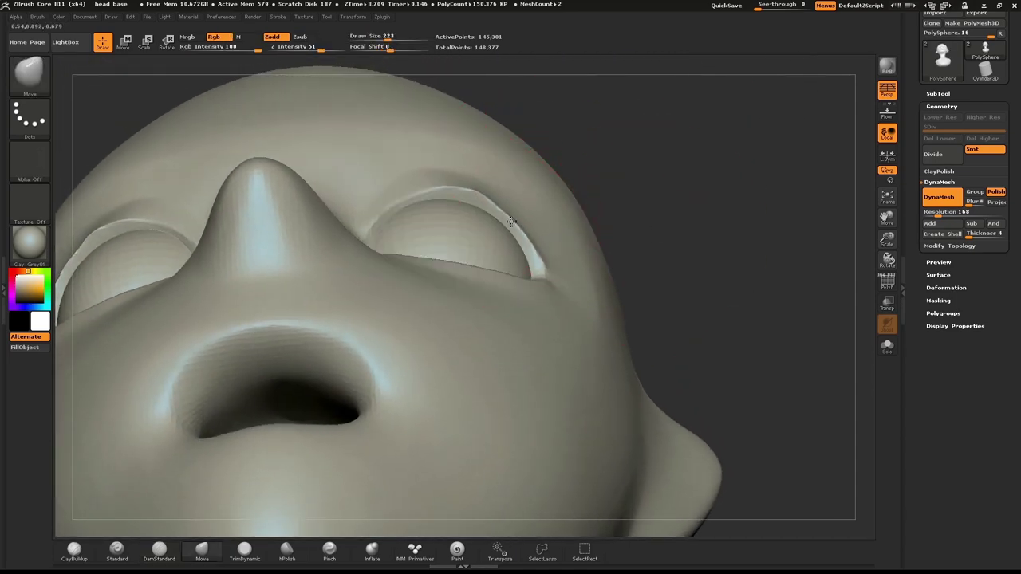
mouse_move(691, 158)
left_mouse_down()
mouse_move(681, 227)
mouse_move(694, 228)
left_mouse_up()
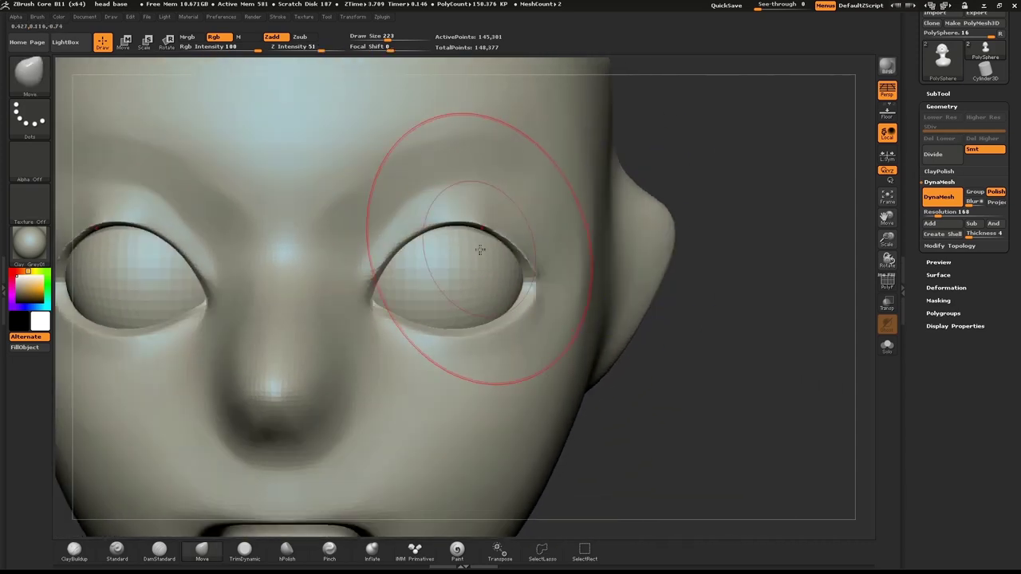
key("s")
left_click_drag(496, 251, 500, 248)
key("s")
left_click_drag(483, 237, 491, 229)
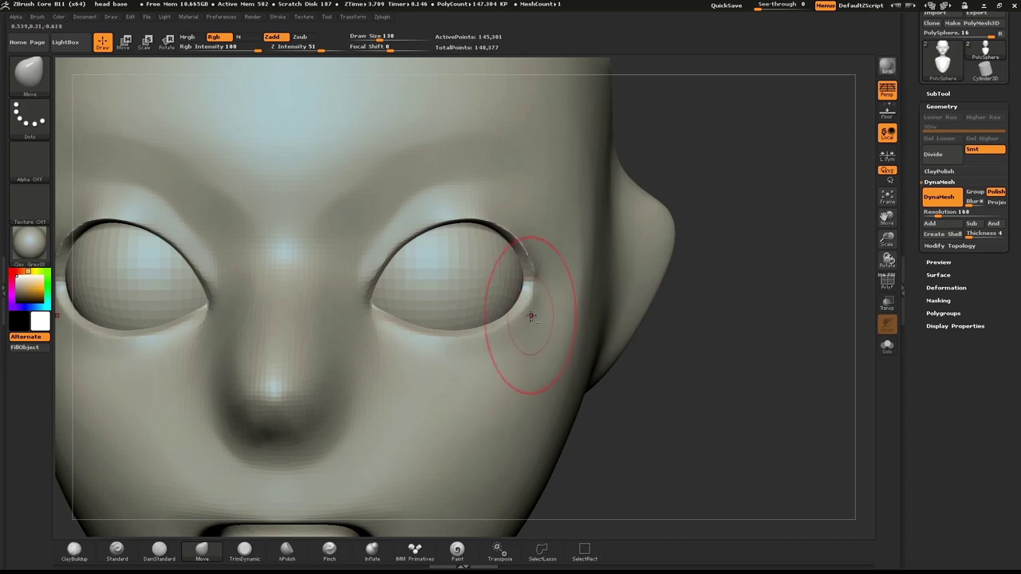
Adjust the eyelid edges from a three-quarter view and from below with the Move brush, starting at draw size 106
left_click_drag(747, 360, 715, 352)
key("s")
left_click_drag(491, 361, 489, 363)
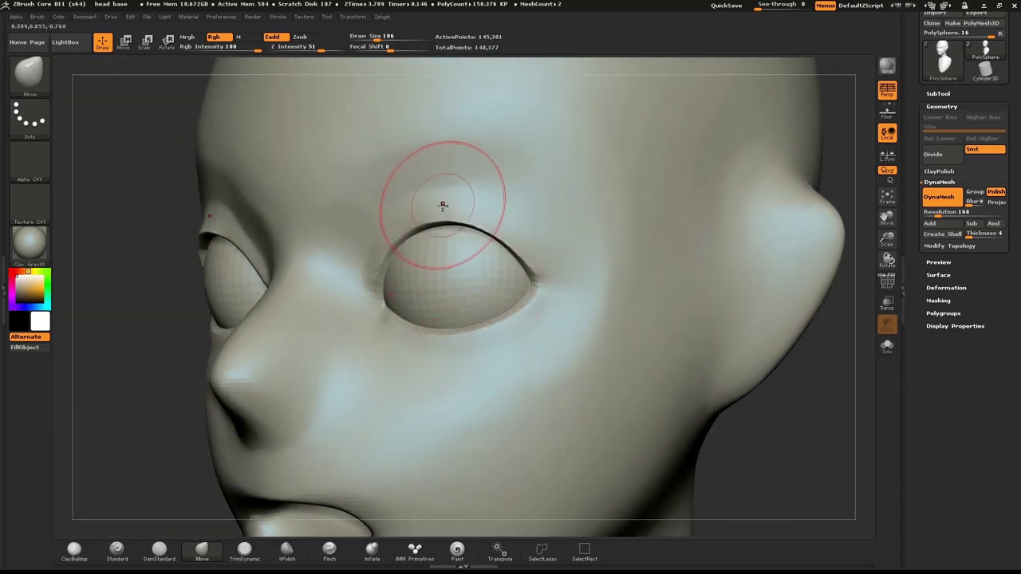
left_click_drag(141, 317, 149, 246)
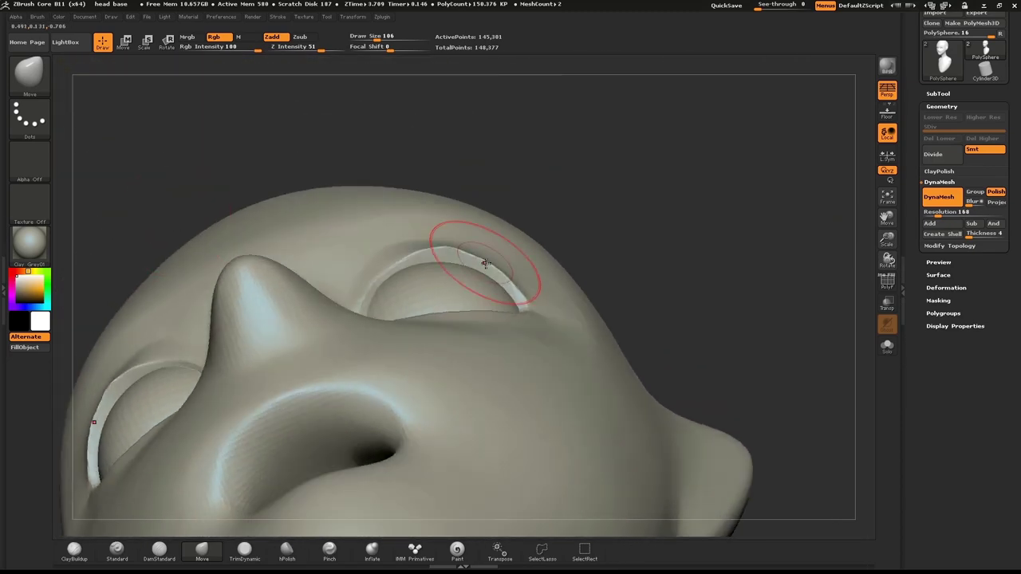
key("bracketright")
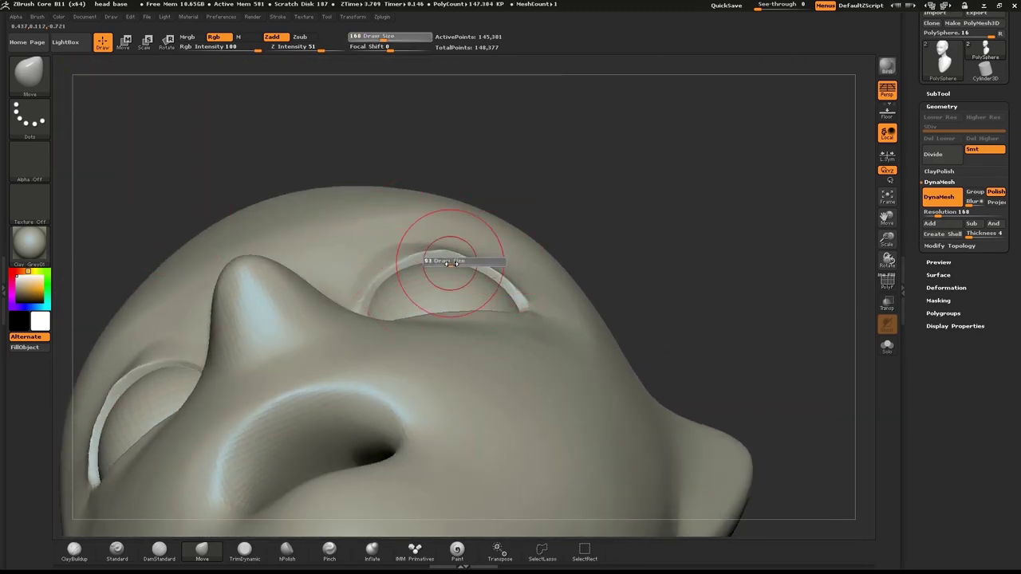
key("bracketleft")
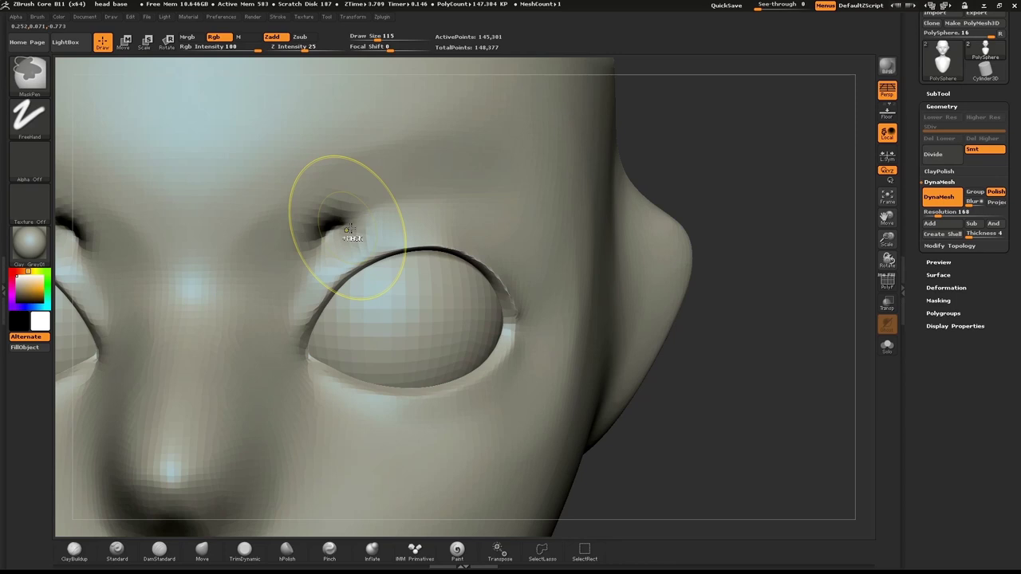
Carve a crease above the upper eyelid with the DamStandard brush at draw size 52 and smooth it
key("s")
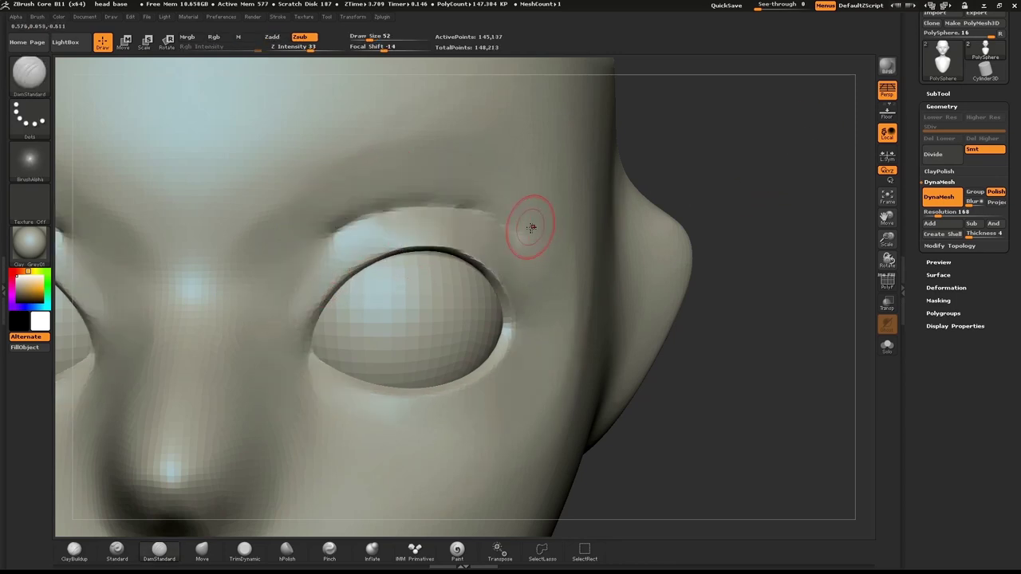
mouse_move(338, 239)
left_mouse_down("shift")
mouse_move(517, 241)
mouse_move(511, 247)
left_mouse_up("shift")
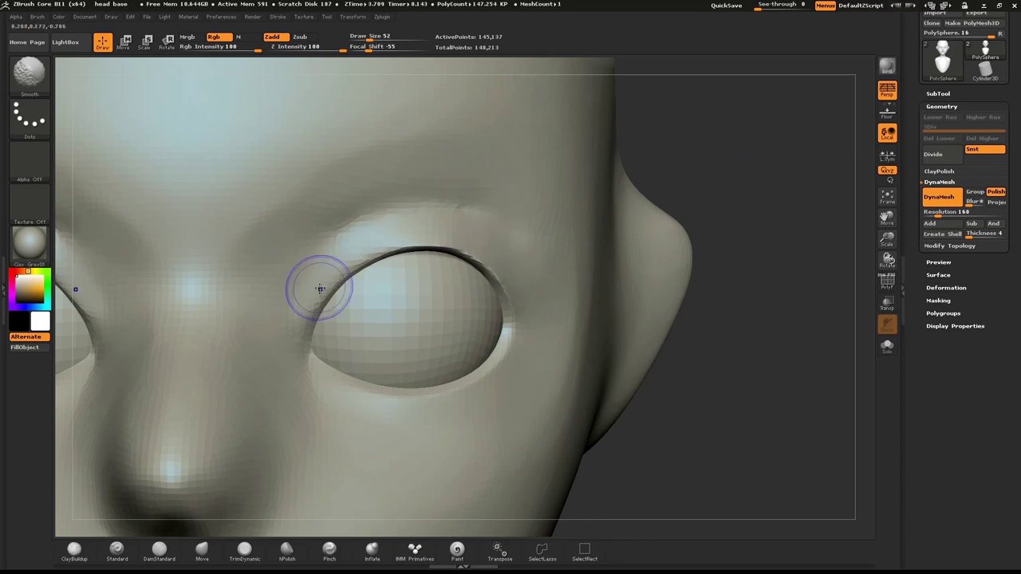
left_click_drag(371, 196, 274, 312, "shift")
Build up the brow ridge above the eyes with the Inflate brush at draw size 120 and smooth it into the forehead
key("s")
left_click_drag(396, 214, 407, 214)
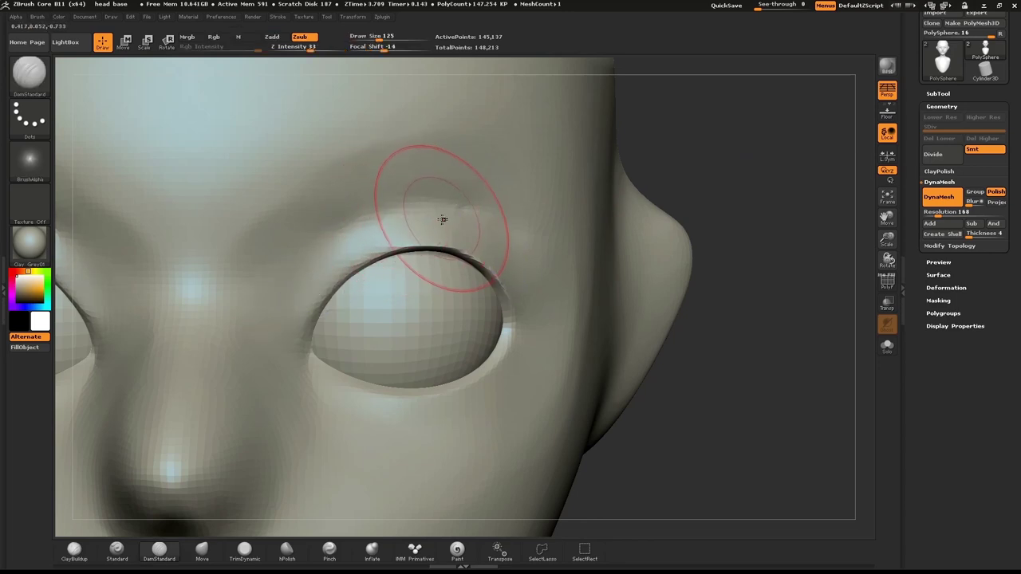
key("b")
key("i")
key("n")
left_click_drag(746, 180, 634, 159)
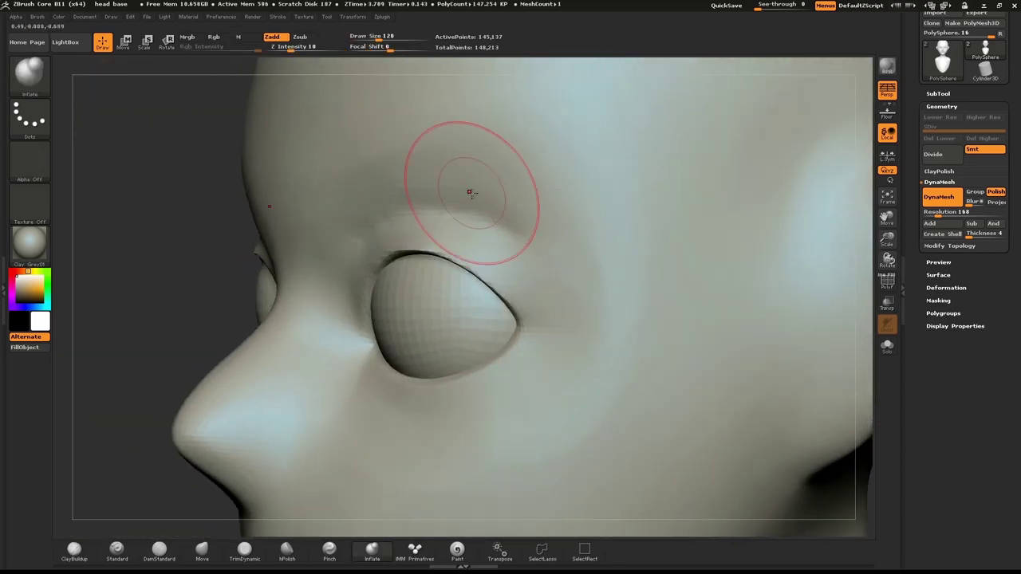
mouse_move(445, 189)
left_mouse_down()
mouse_move(401, 186)
mouse_move(332, 210)
left_mouse_up()
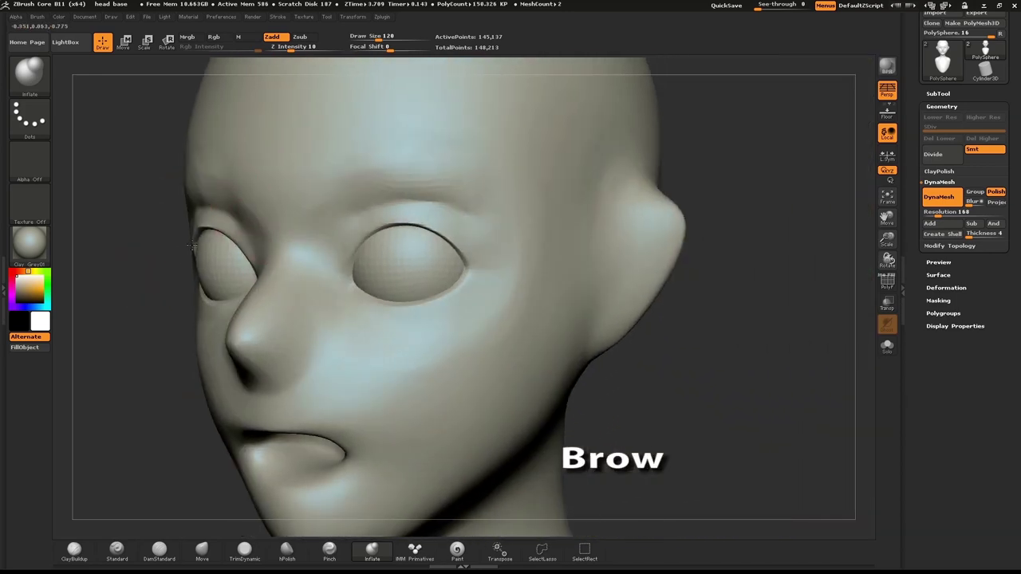
left_click_drag(713, 152, 709, 191, "alt")
left_click_drag(448, 193, 389, 194, "shift")
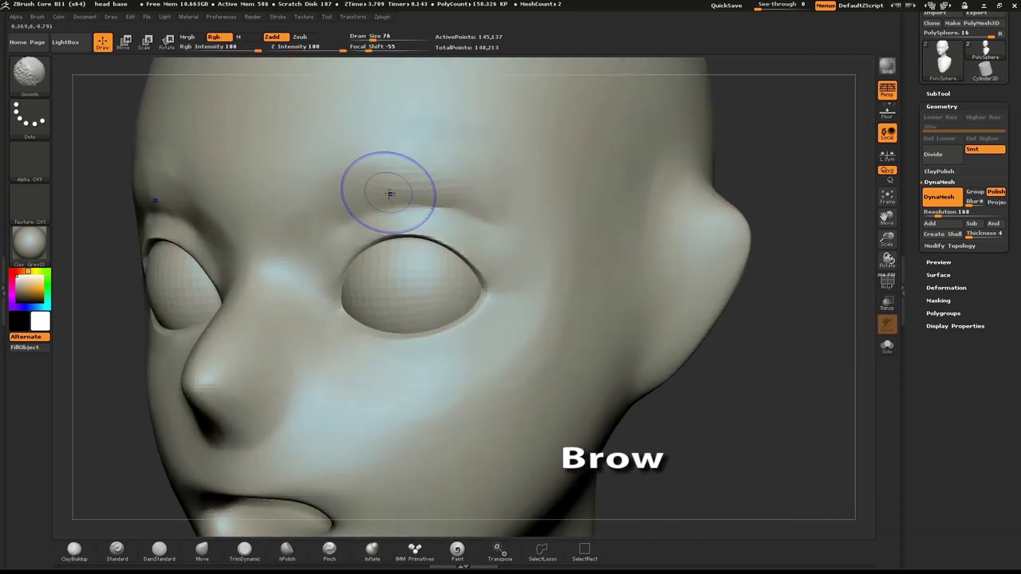
left_click_drag(508, 220, 528, 263, "shift")
Carve a soft curved brow with DamStandard at Z Intensity 10 and draw size 135, and refine the lid crease at draw size 52
left_click(159, 551)
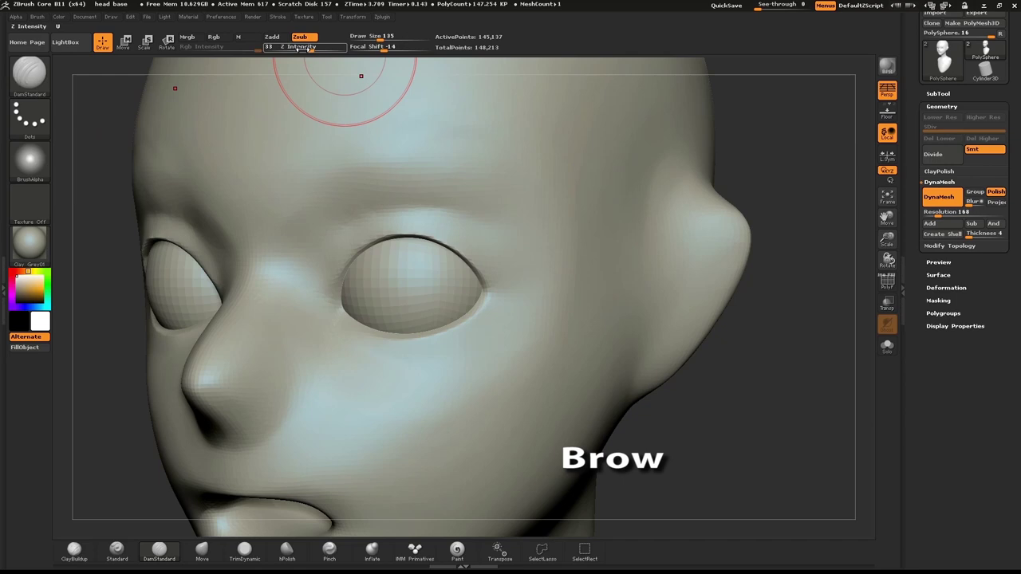
left_click_drag(319, 194, 376, 167)
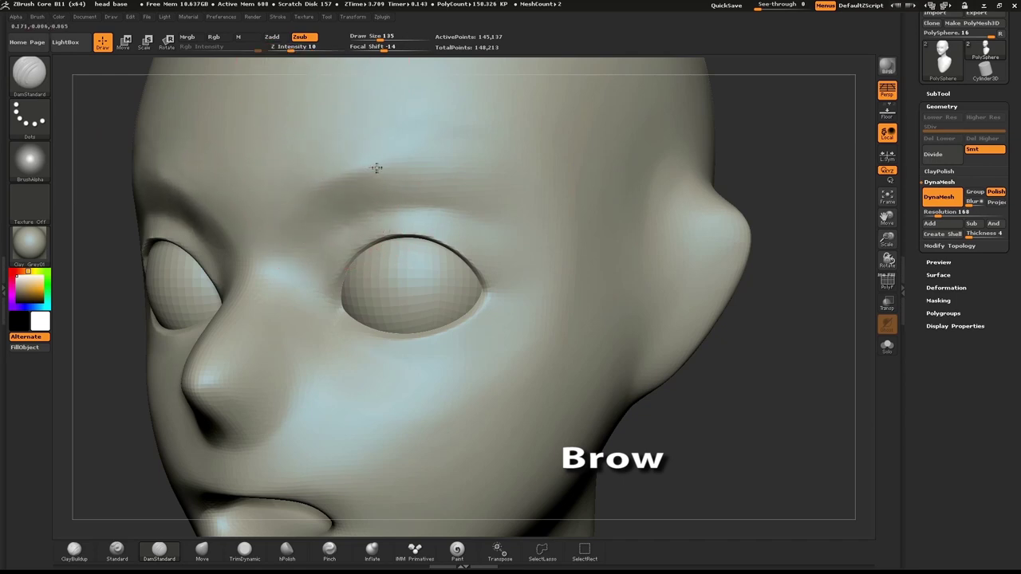
left_click_drag(495, 206, 521, 252)
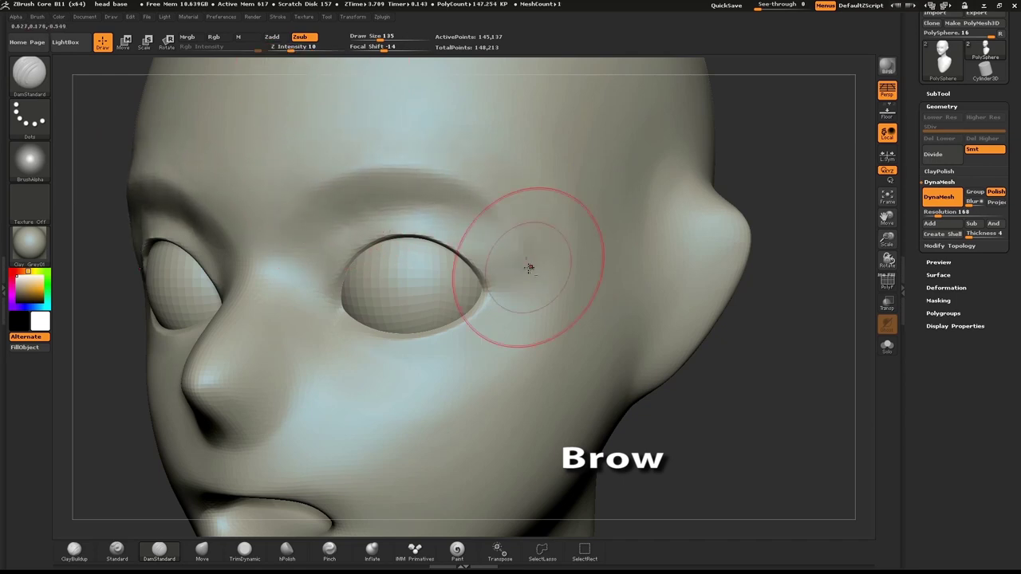
key("s")
left_click_drag(428, 221, 361, 218)
key("s")
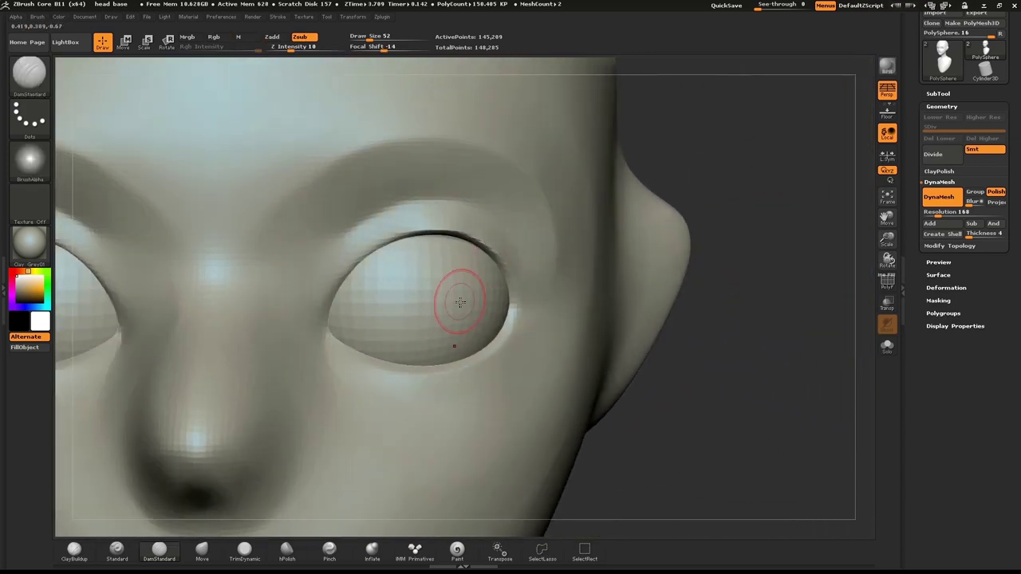
Push the outer upper eyelid outward and lift the lower lid with the Move brush at draw size 318
key("s")
left_click_drag(460, 301, 495, 294)
key("b")
key("m")
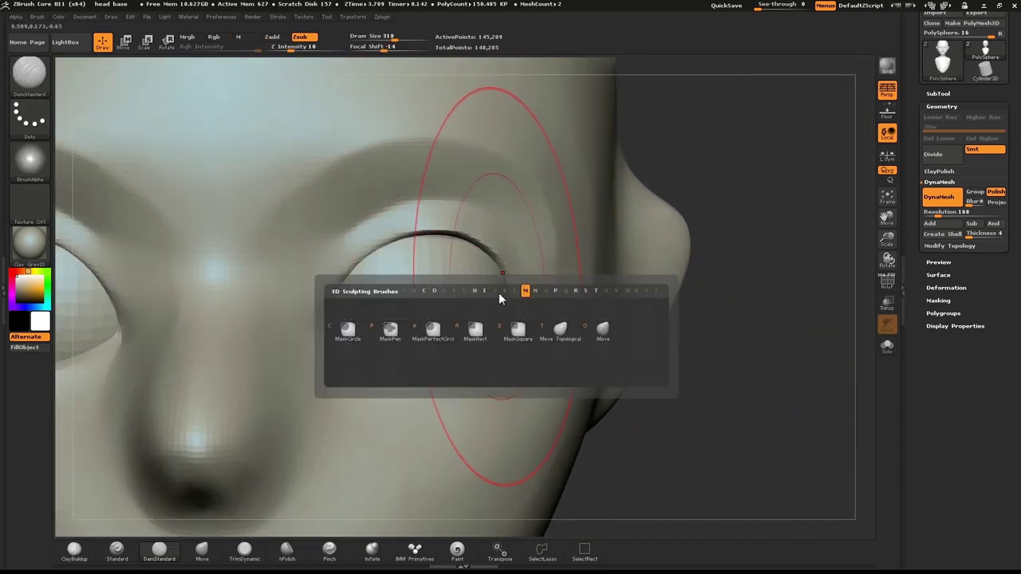
key("v")
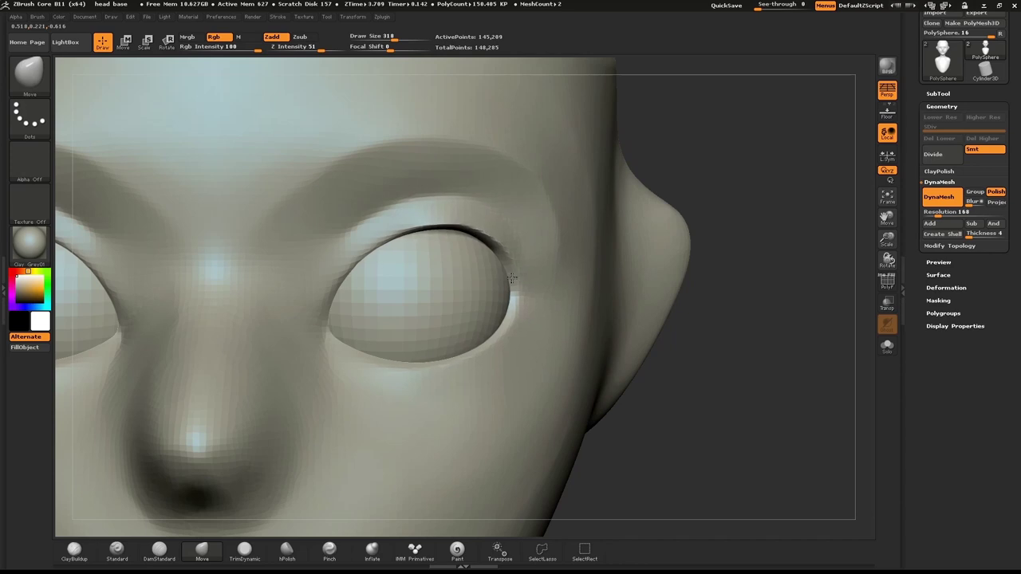
left_click_drag(482, 367, 475, 356)
Reshape the lower lid and inner corner of the eye opening with the Move brush at draw size 110
key("s")
mouse_move(358, 356)
left_mouse_down()
mouse_move(325, 344)
mouse_move(345, 373)
mouse_move(329, 378)
left_mouse_up()
key("s")
key("s")
right_click_drag(388, 336, 355, 329)
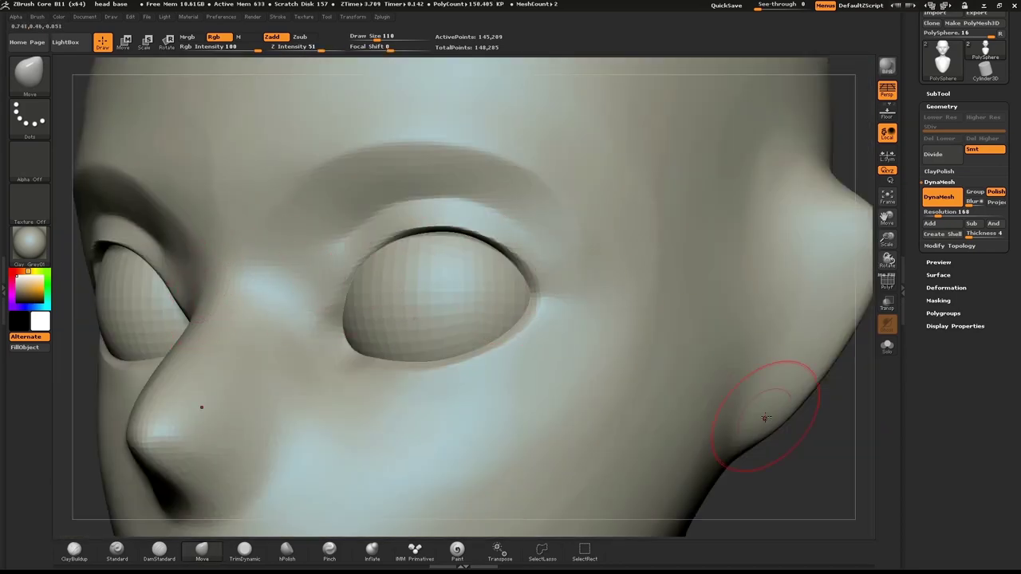
Check the eye shapes from the front and side, and adjust the upper eyelid rim from below with the Move brush
key("f")
left_click_drag(798, 367, 630, 355)
left_click_drag(630, 355, 708, 329, "alt")
mouse_move(709, 329)
left_mouse_down("shift")
mouse_move(684, 338)
mouse_move(706, 337)
mouse_move(715, 316)
left_mouse_up("shift")
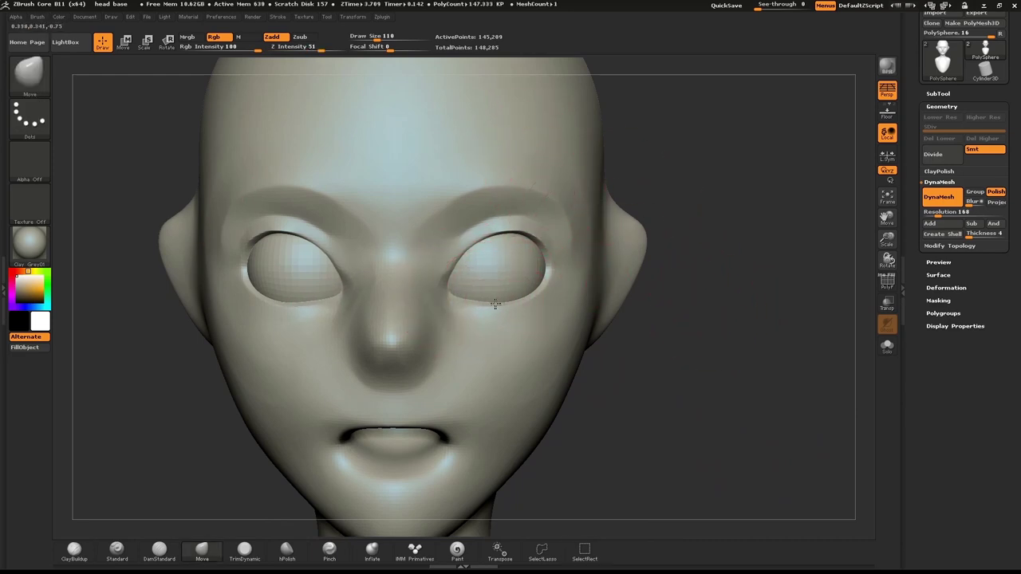
left_click_drag(684, 300, 720, 296)
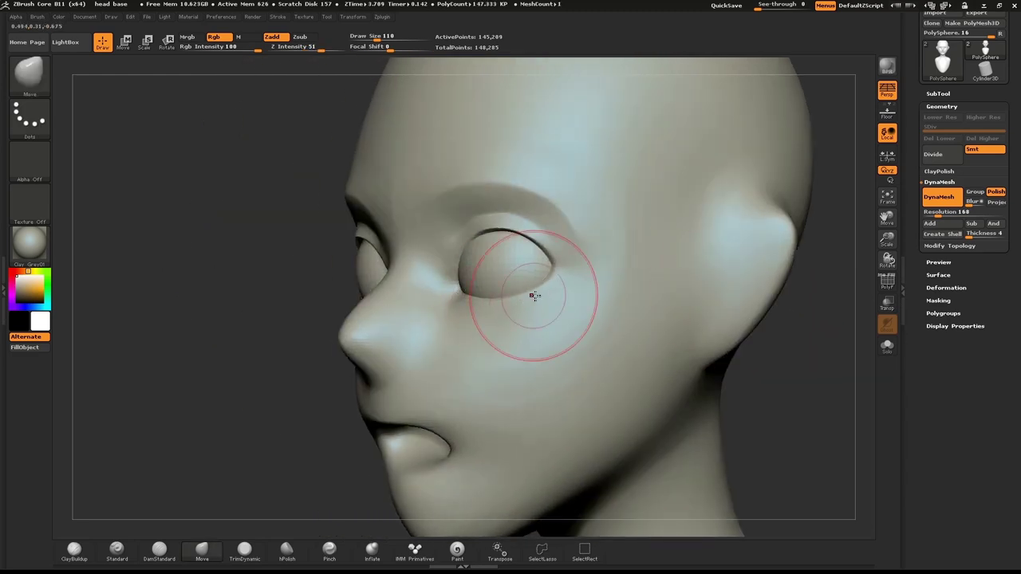
left_click_drag(766, 375, 825, 372)
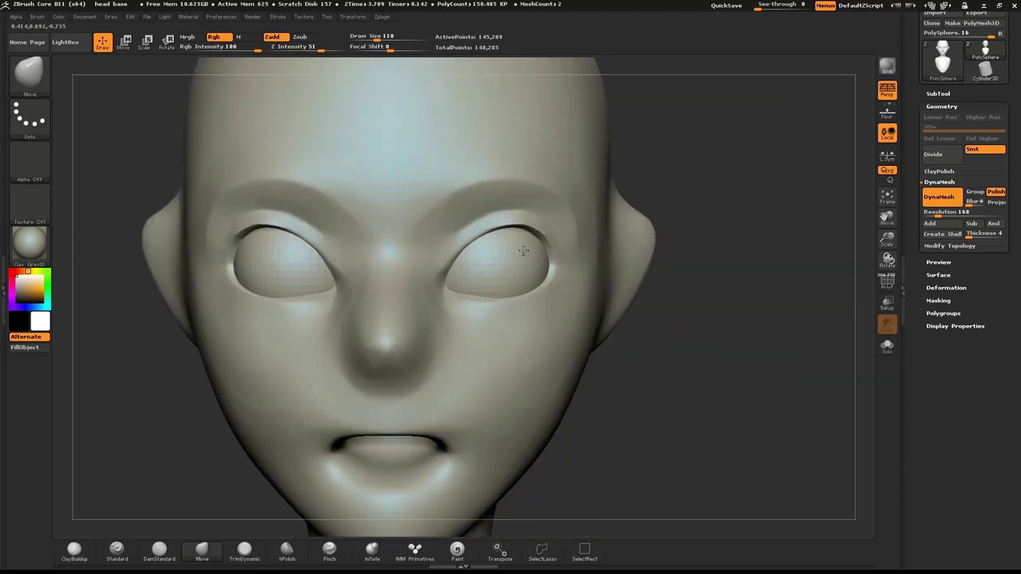
left_click_drag(766, 263, 752, 98)
key("s")
mouse_move(514, 239)
left_mouse_down()
mouse_move(524, 238)
mouse_move(509, 229)
left_mouse_up()
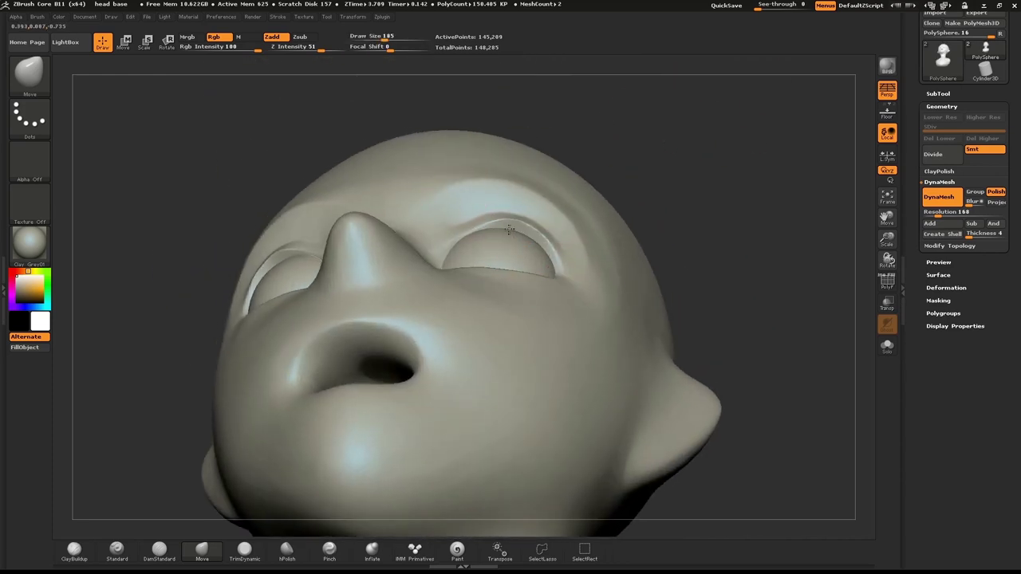
key("s")
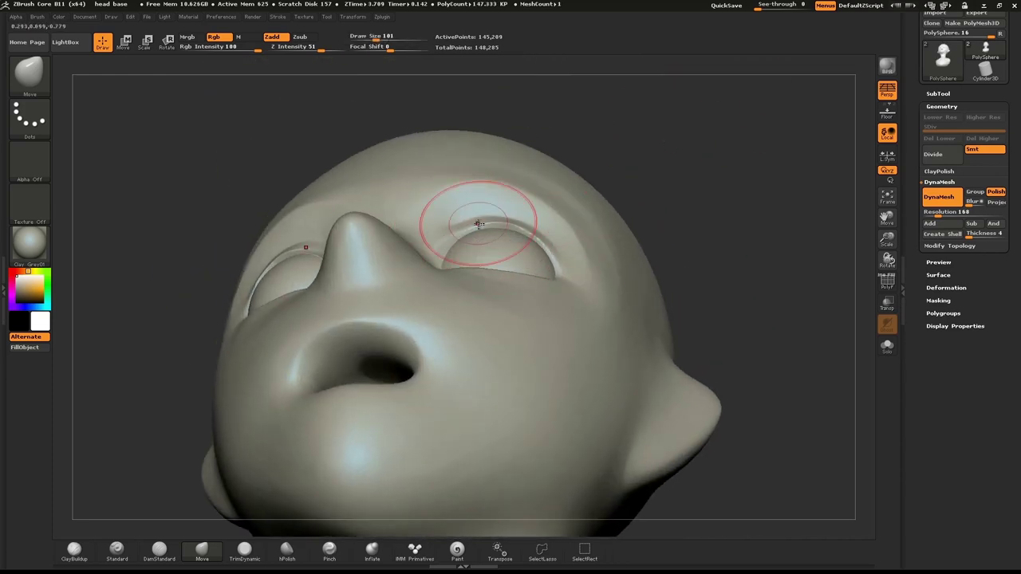